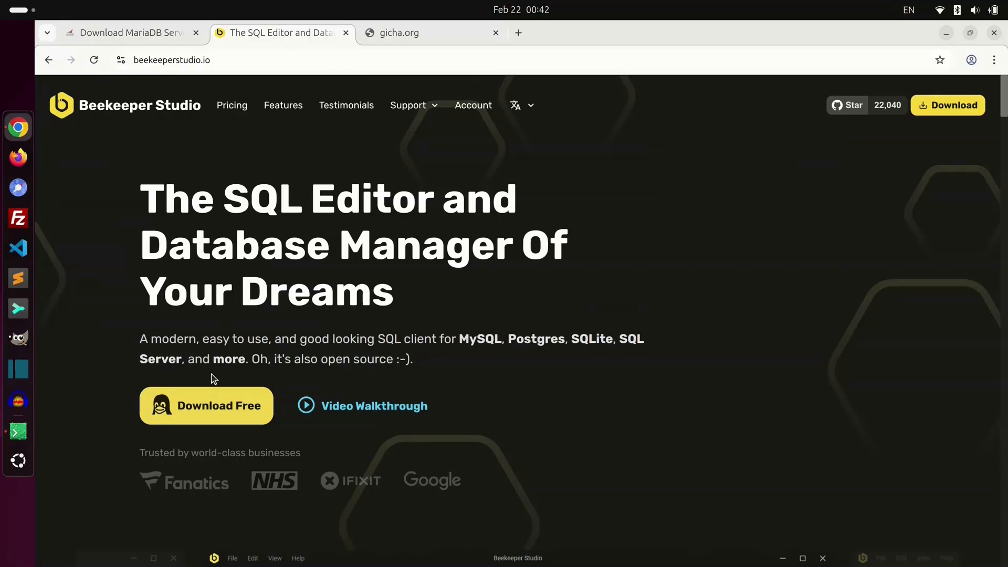
- Go to the free download page, skip the email step, and open the Linux DEB instructions
{"action": "left_click", "coordinate": [212, 403]}
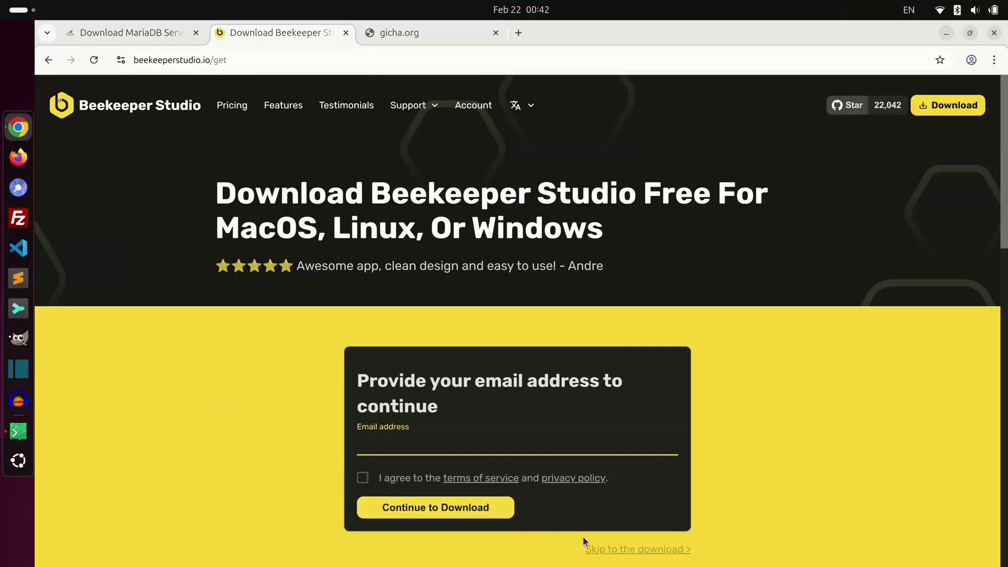
{"action": "left_click", "coordinate": [620, 549]}
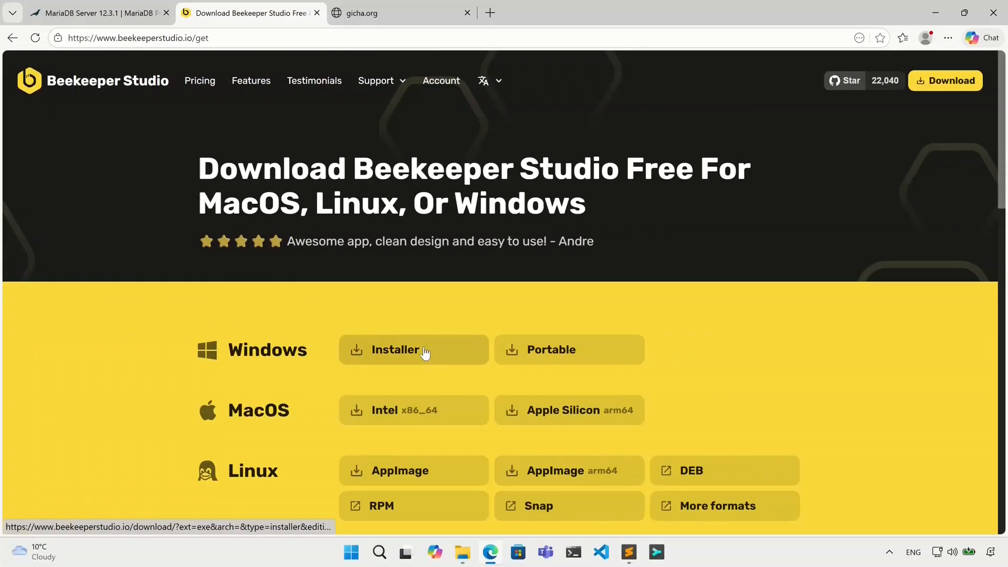
{"action": "left_click", "coordinate": [425, 353]}
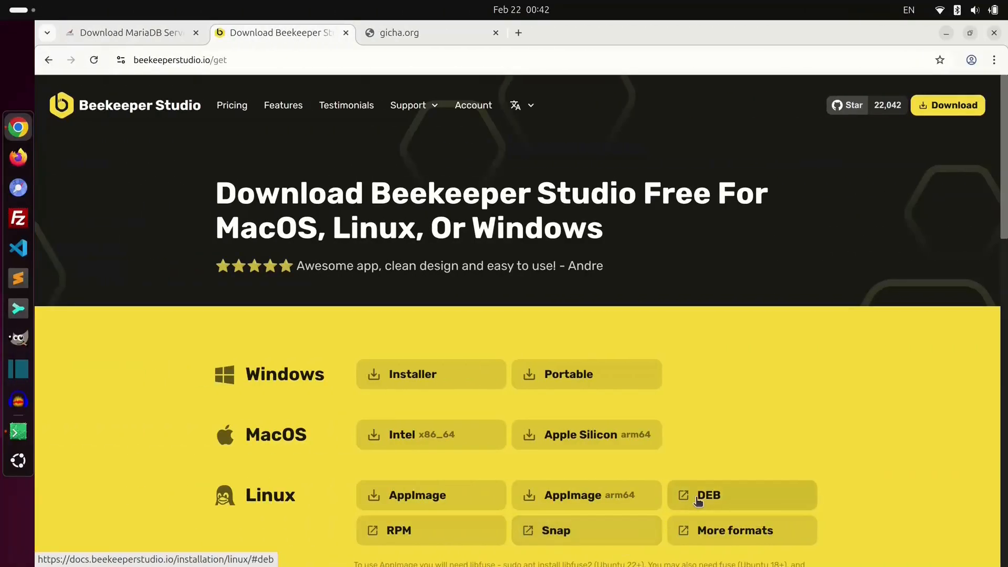
{"action": "left_click", "coordinate": [699, 499]}
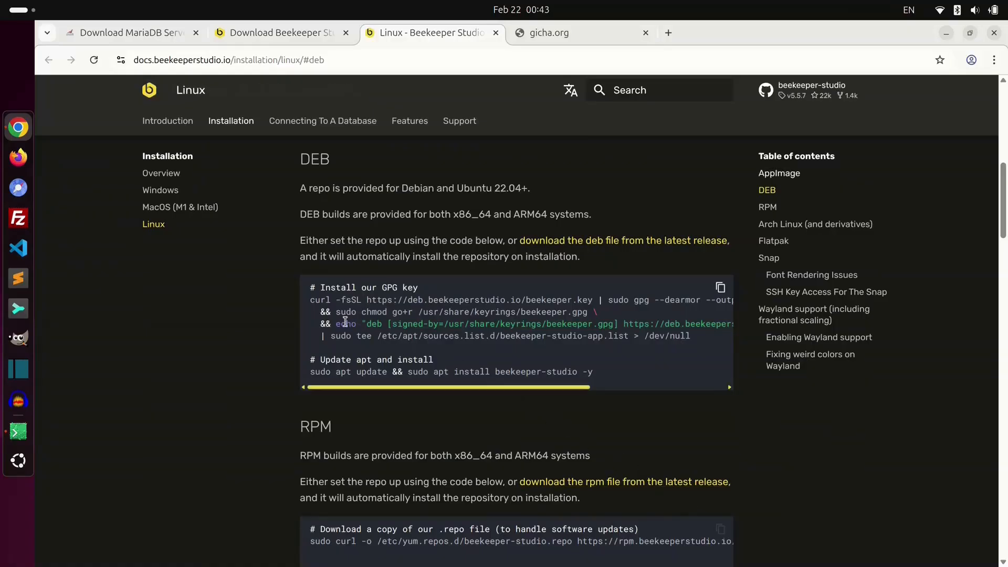
- Copy the curl GPG key and repository command block, through /dev/null, to the clipboard
{"action": "left_click_drag", "start_coordinate": [310, 303], "coordinate": [706, 338]}
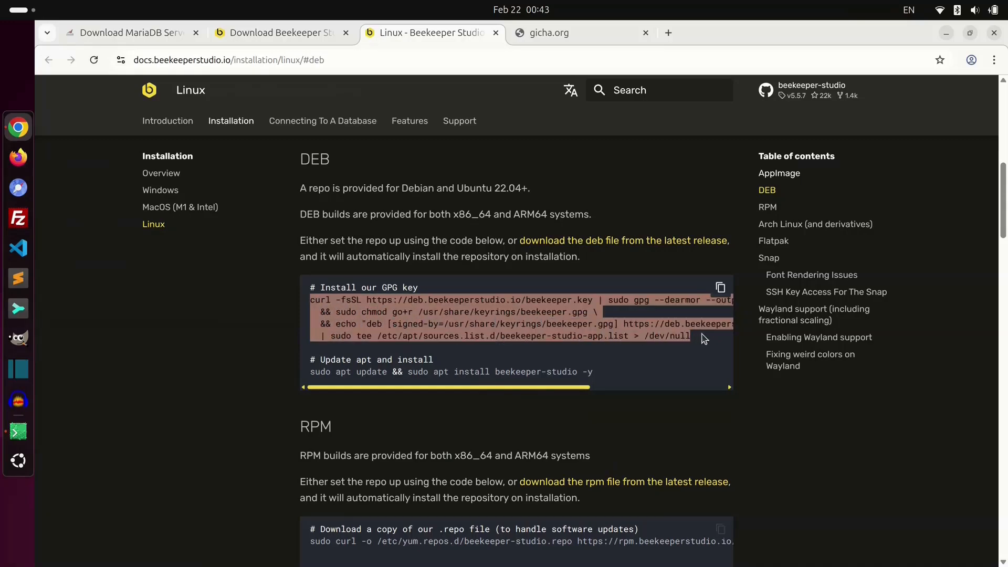
{"action": "key", "text": "ctrl+c"}
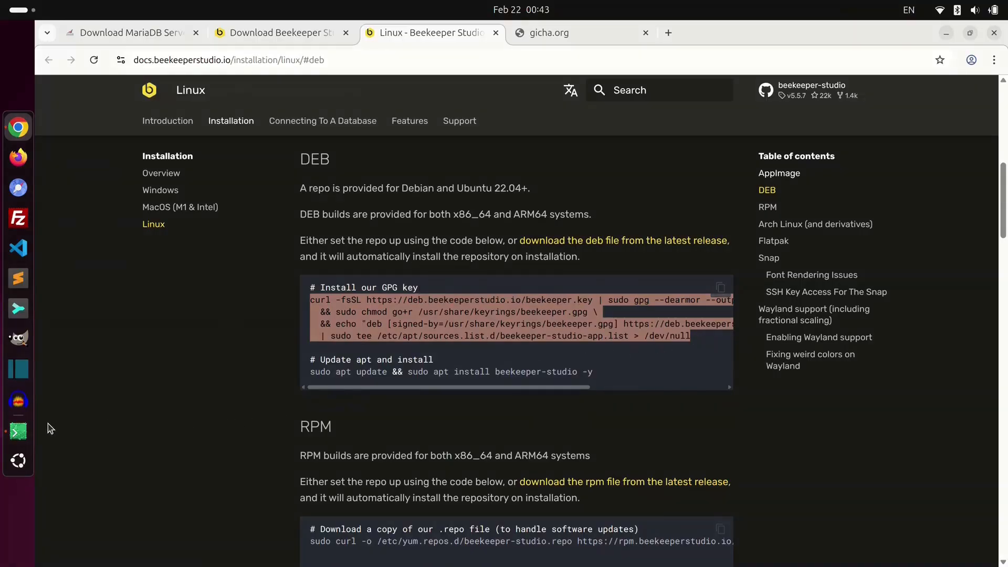
- Paste and run the repository setup command in Terminal, entering the sudo password
{"action": "left_click", "coordinate": [20, 434]}
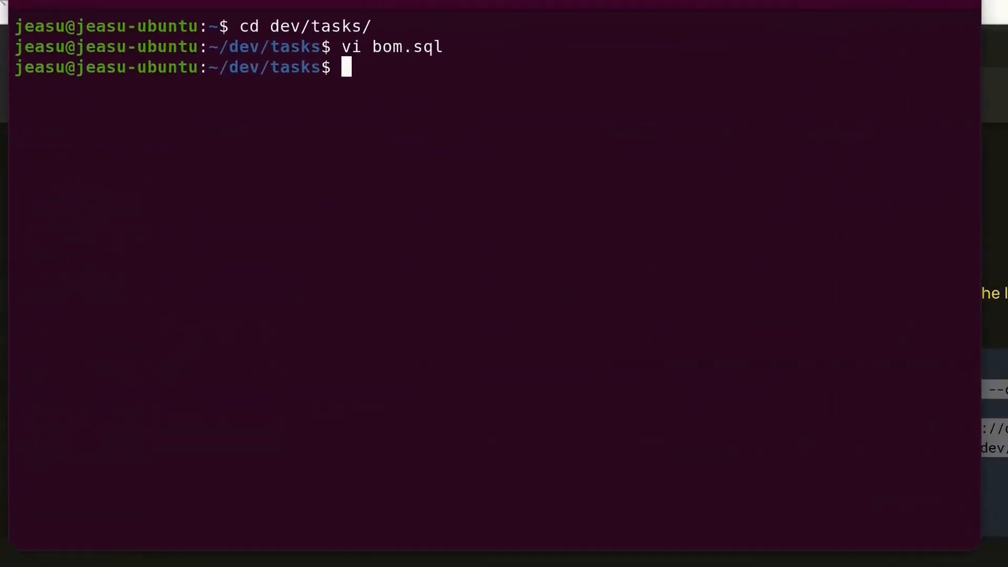
{"action": "key", "text": "ctrl+shift+v"}
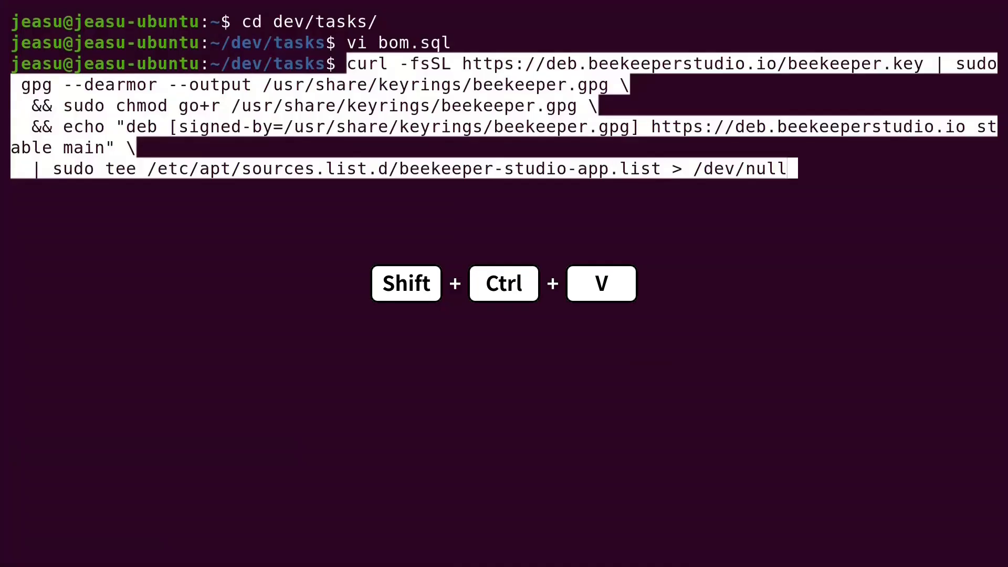
{"action": "key", "text": "Right"}
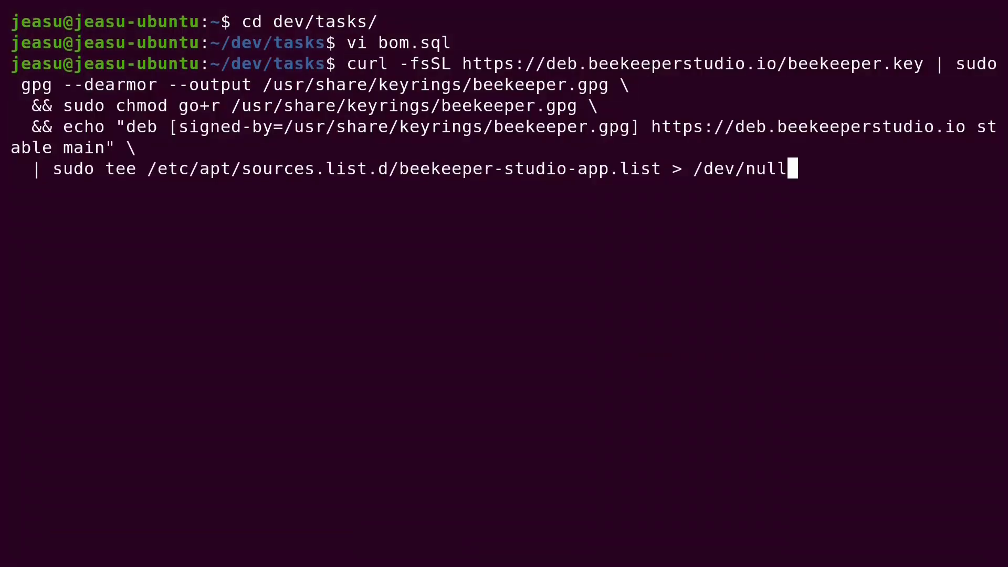
{"action": "key", "text": "Return"}
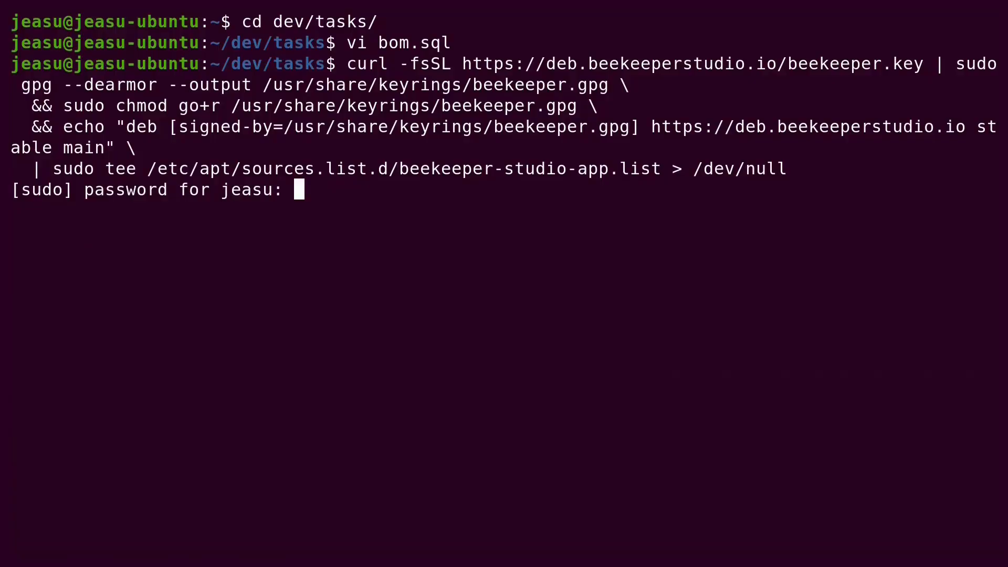
{"action": "key", "text": "Return"}
- Run sudo apt update to refresh the package lists, then clear the screen
{"action": "type", "text": "s"}
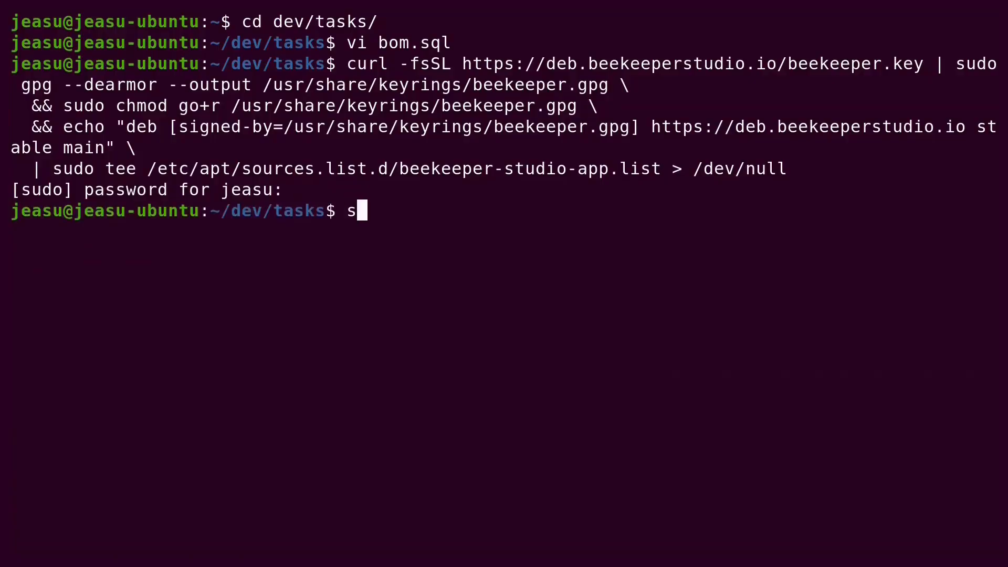
{"action": "type", "text": "udo apt update"}
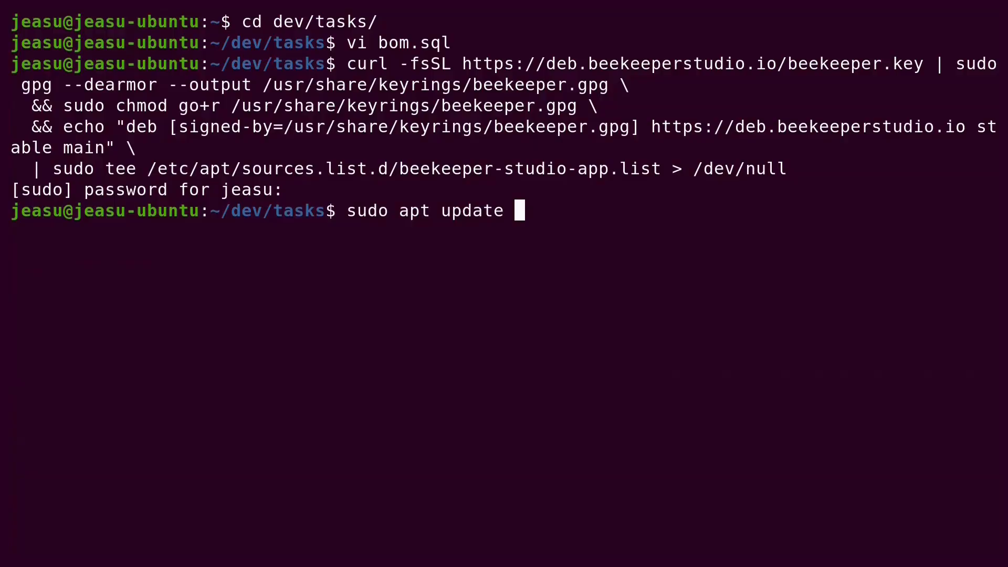
{"action": "key", "text": "Return"}
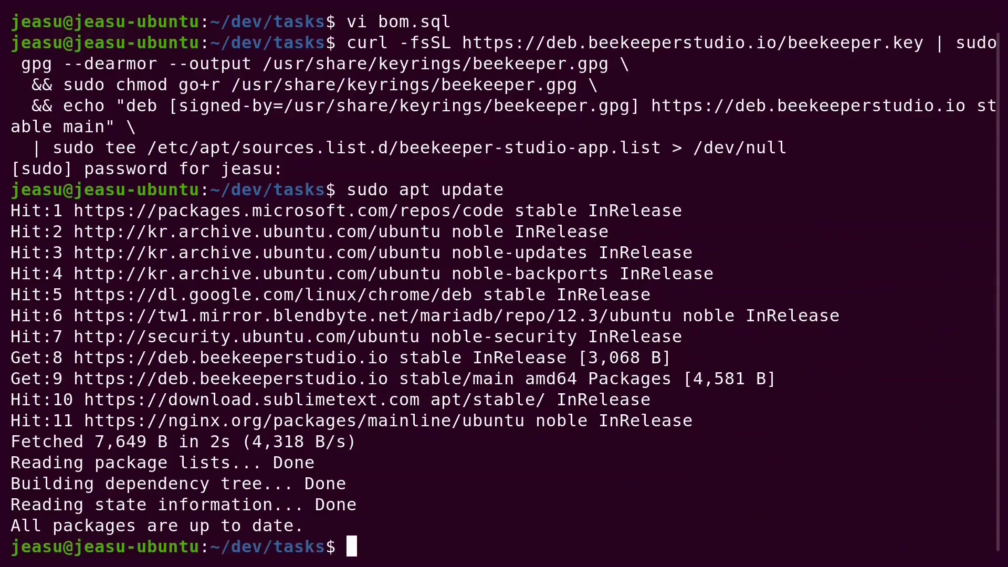
{"action": "type", "text": "clear"}
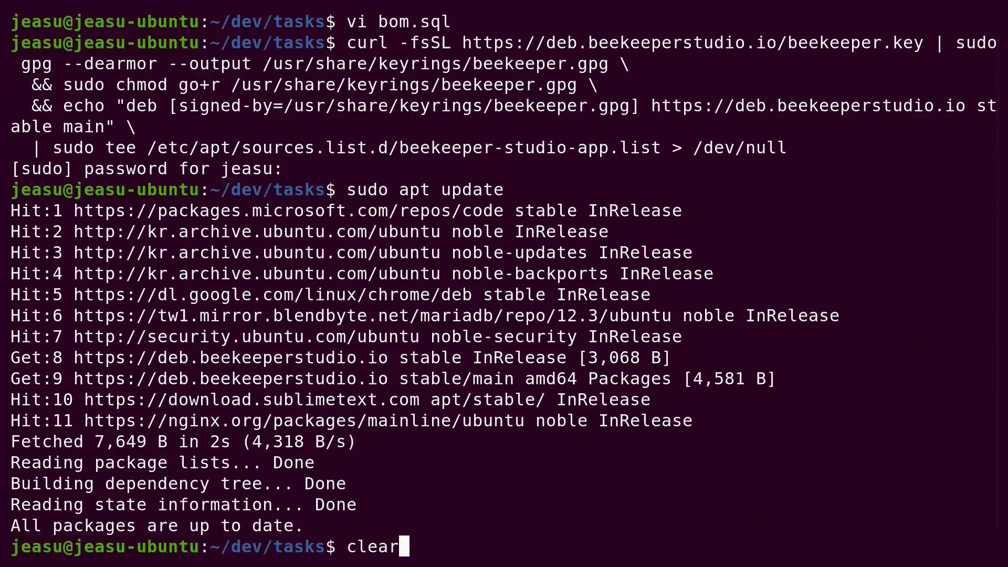
{"action": "key", "text": "Return"}
- Install the beekeeper-studio package with sudo apt install beekeeper-studio
{"action": "type", "text": "sudo apt i"}
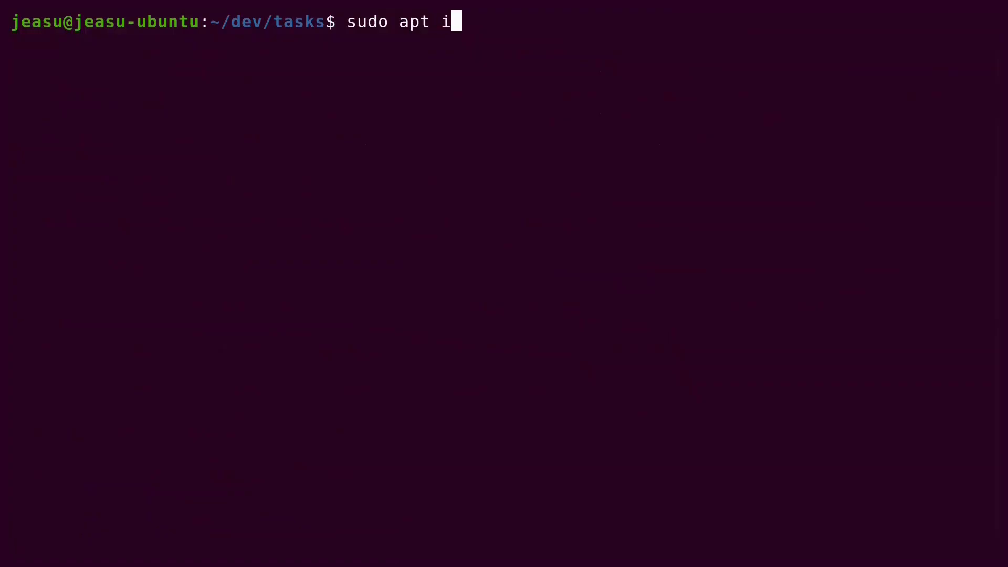
{"action": "key", "text": "Tab"}
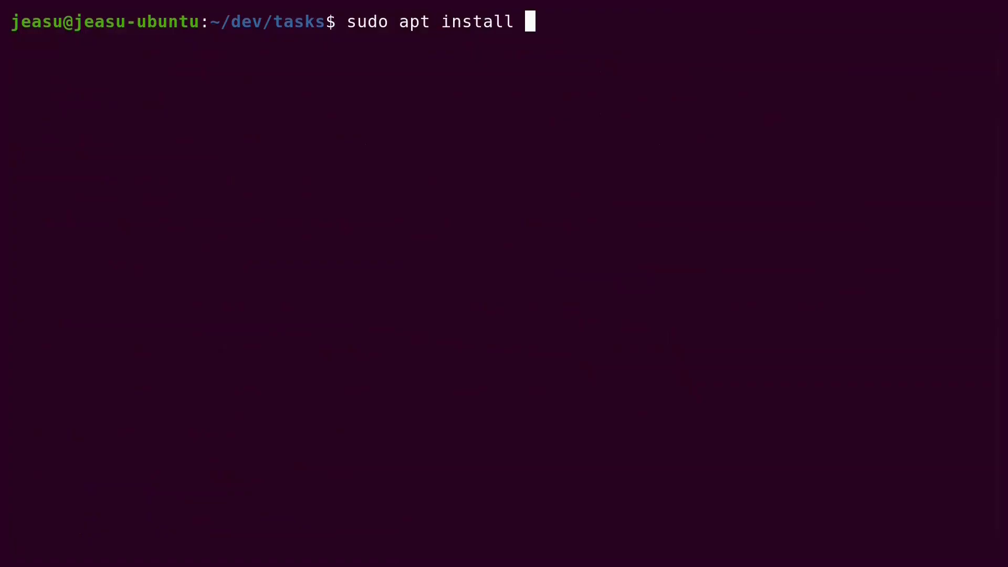
{"action": "type", "text": "beek"}
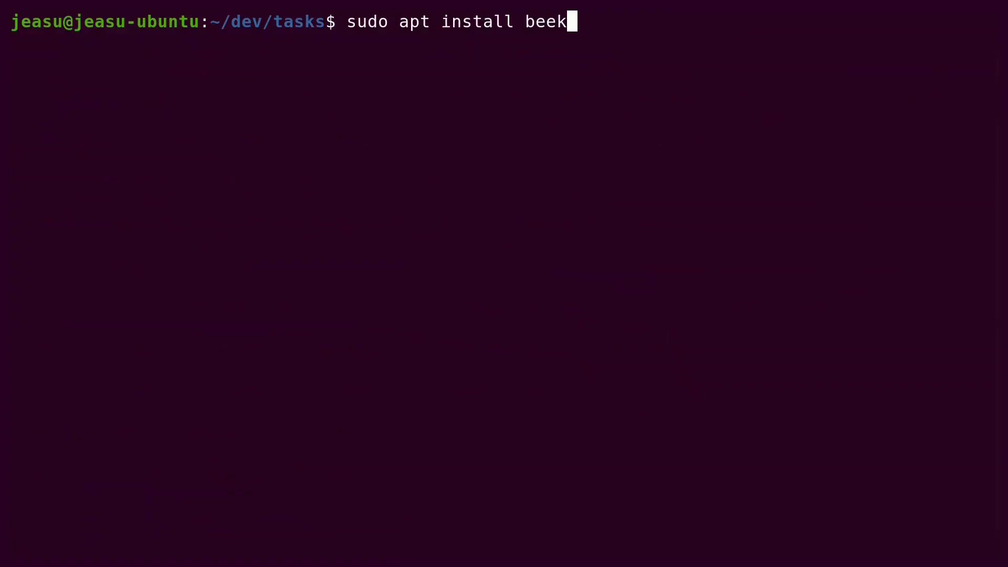
{"action": "key", "text": "Tab"}
{"action": "key", "text": "Return"}
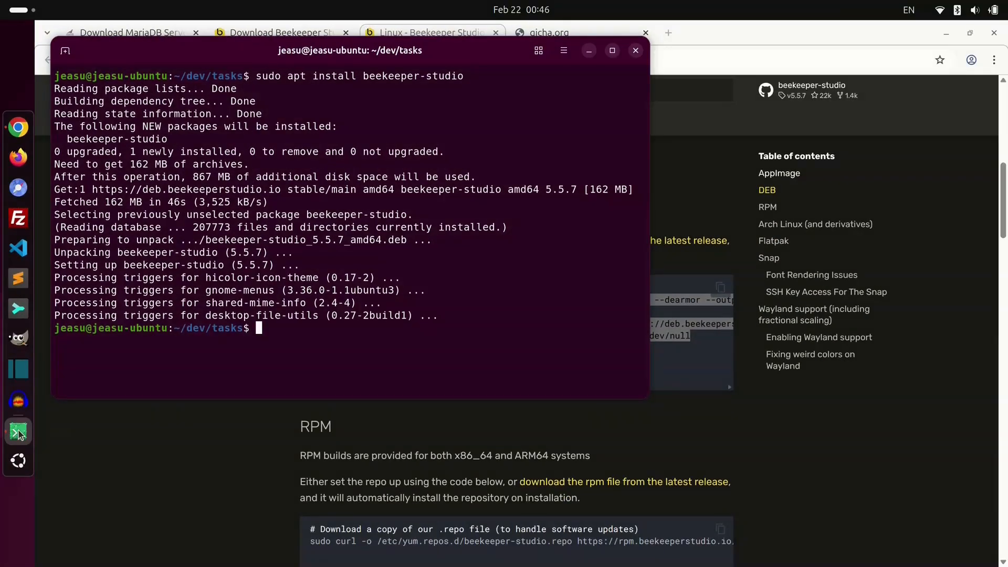
- Launch Beekeeper Studio from the Show Apps grid
{"action": "left_click", "coordinate": [19, 461]}
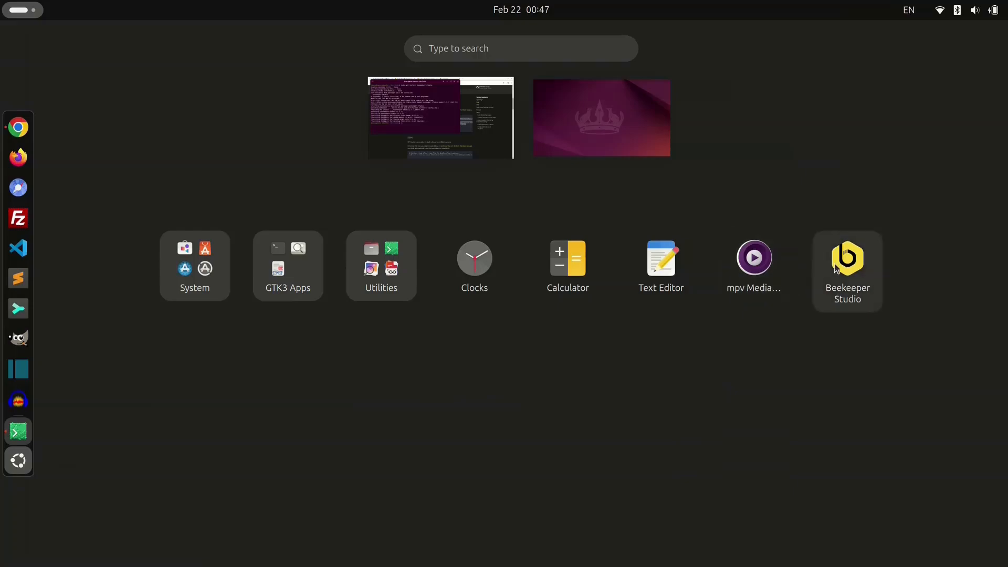
{"action": "left_click", "coordinate": [848, 258]}
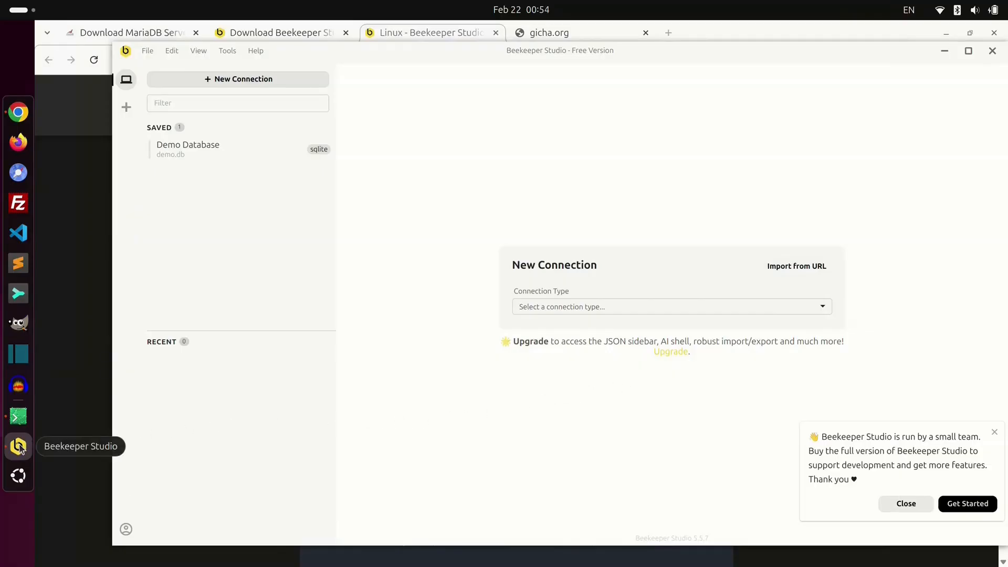
- Pin Beekeeper Studio to the dash and close the support-the-team popup
{"action": "right_click", "coordinate": [20, 448]}
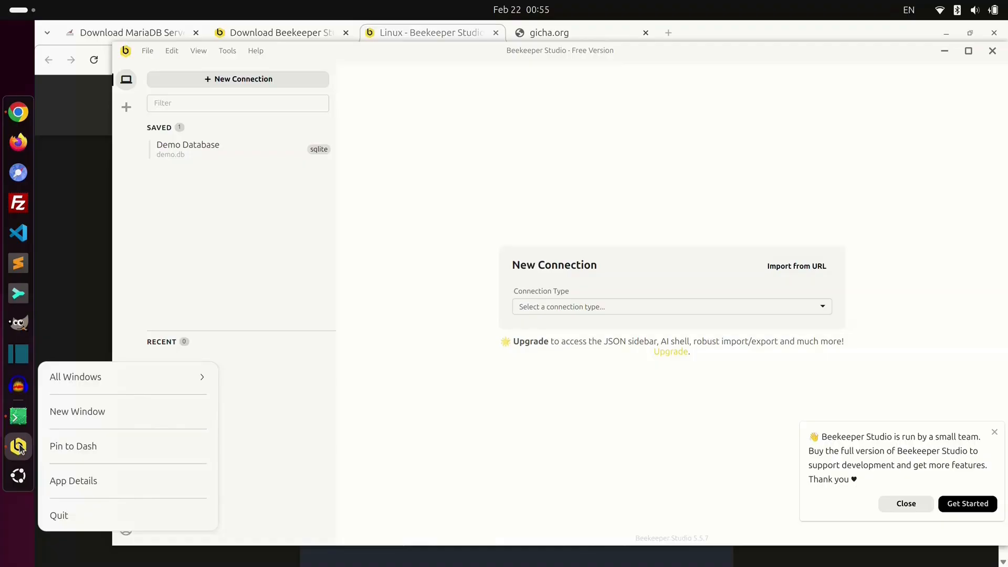
{"action": "left_click", "coordinate": [70, 446]}
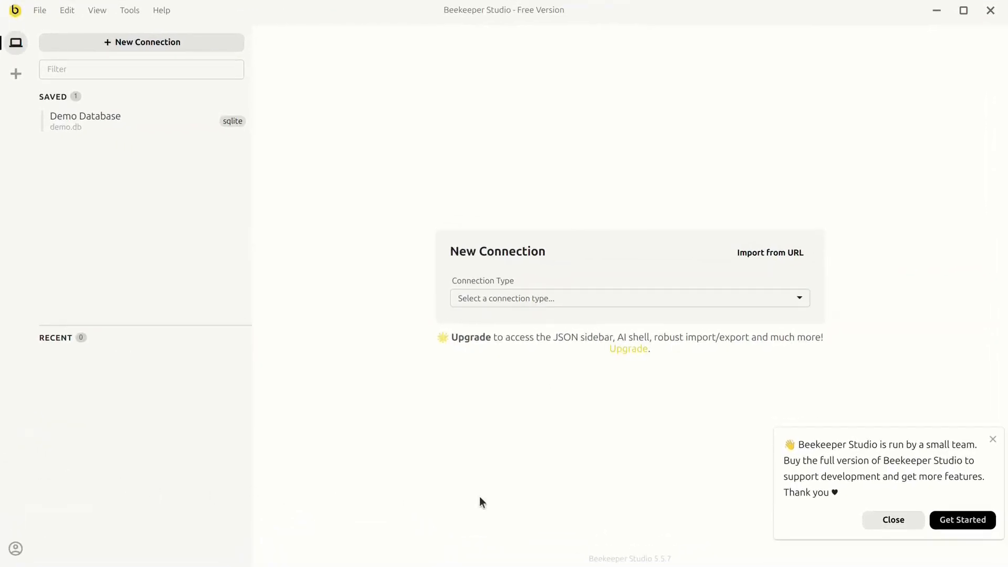
{"action": "left_click", "coordinate": [874, 520]}
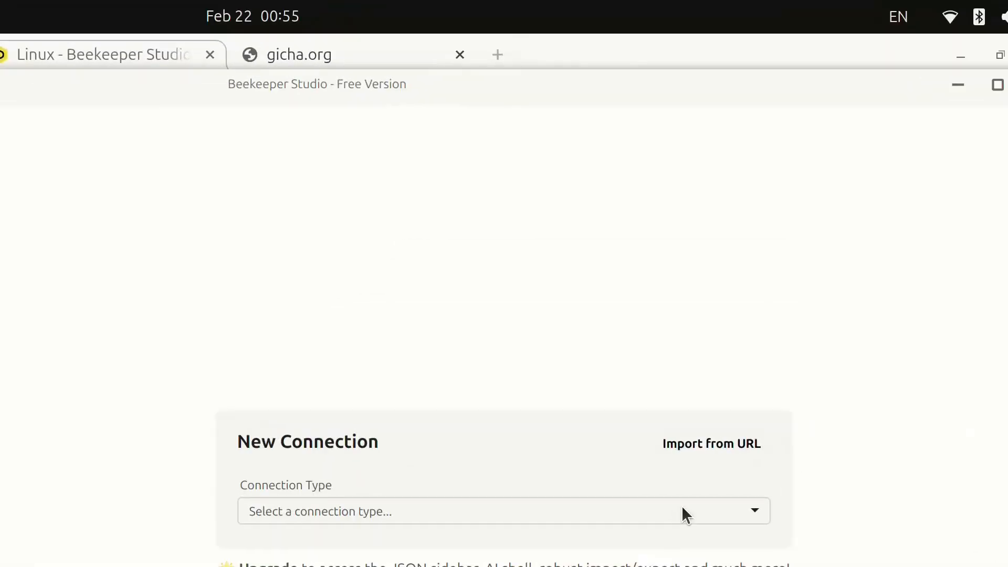
- Choose MariaDB from the Connection Type list
{"action": "left_click", "coordinate": [683, 507]}
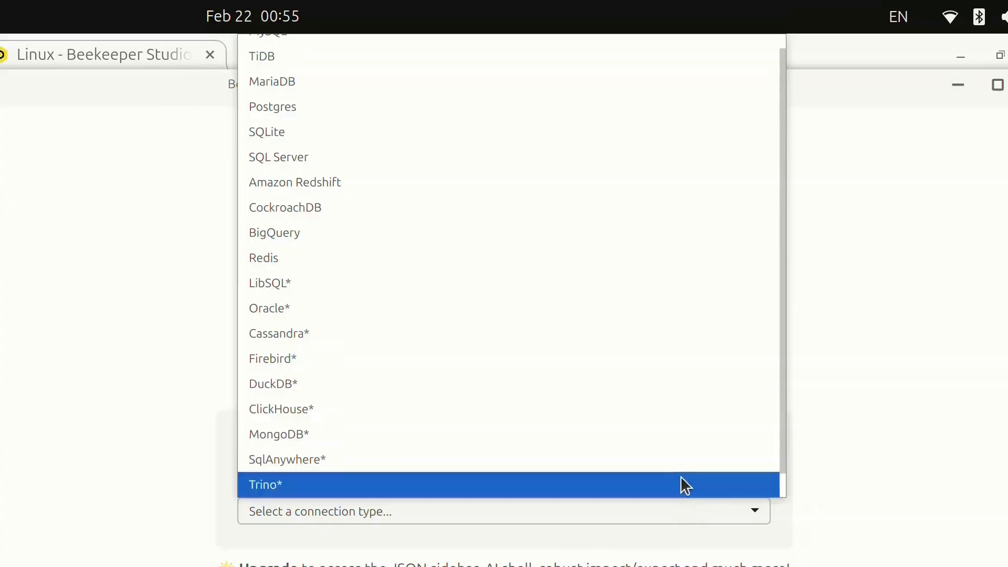
{"action": "scroll", "coordinate": [680, 466], "scroll_direction": "down", "scroll_amount": 1}
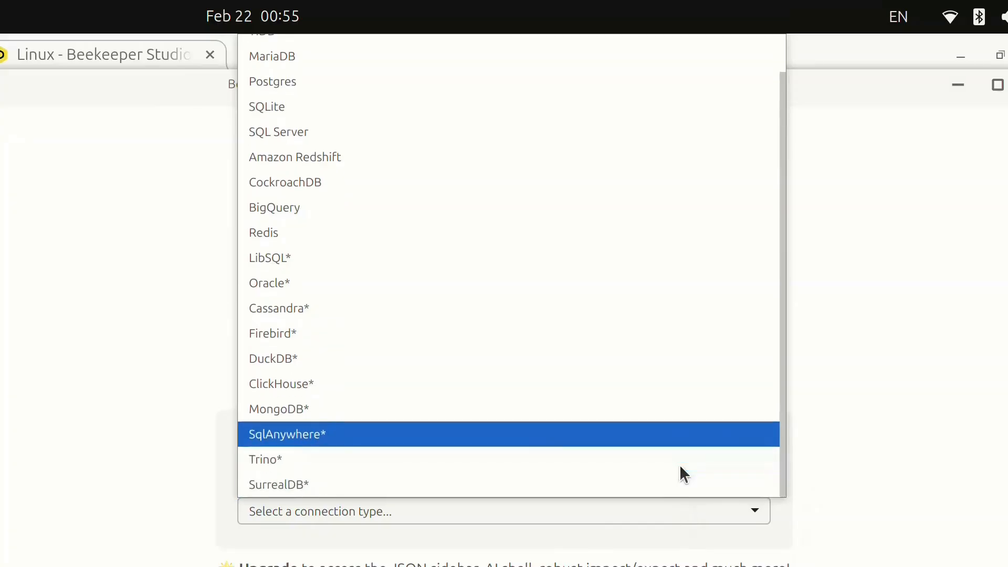
{"action": "scroll", "coordinate": [680, 465], "scroll_direction": "up", "scroll_amount": 2}
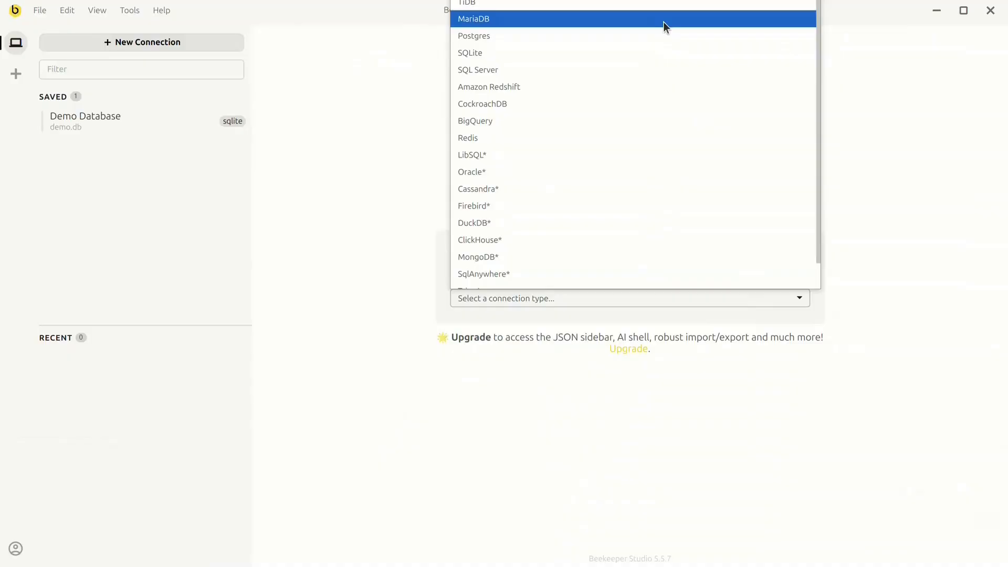
{"action": "left_click", "coordinate": [664, 22]}
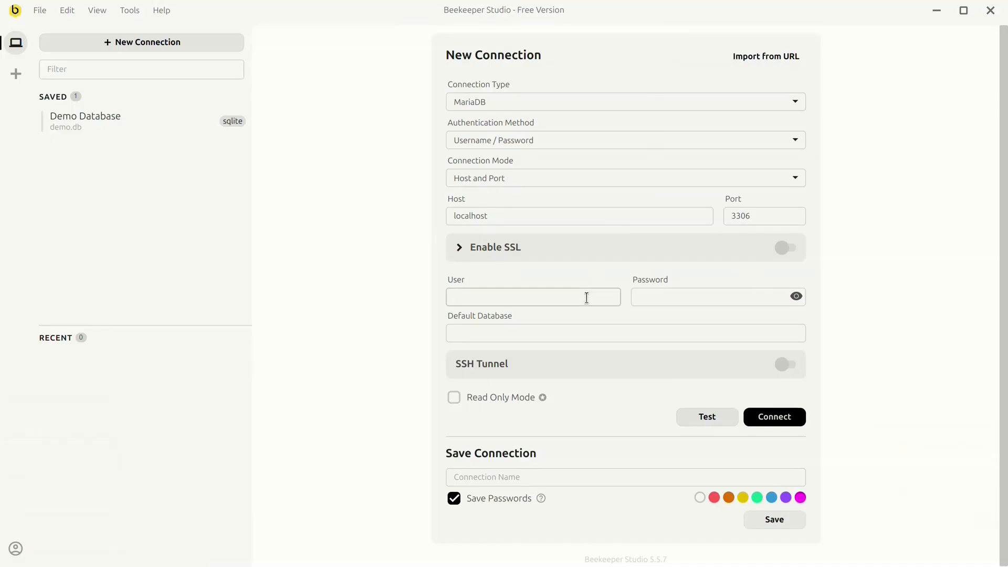
- Enter user root, the password and default database gurum, then save it as MariaDB-local
{"action": "type", "text": "root"}
{"action": "key", "text": "Tab"}
{"action": "type", "text": "ro"}
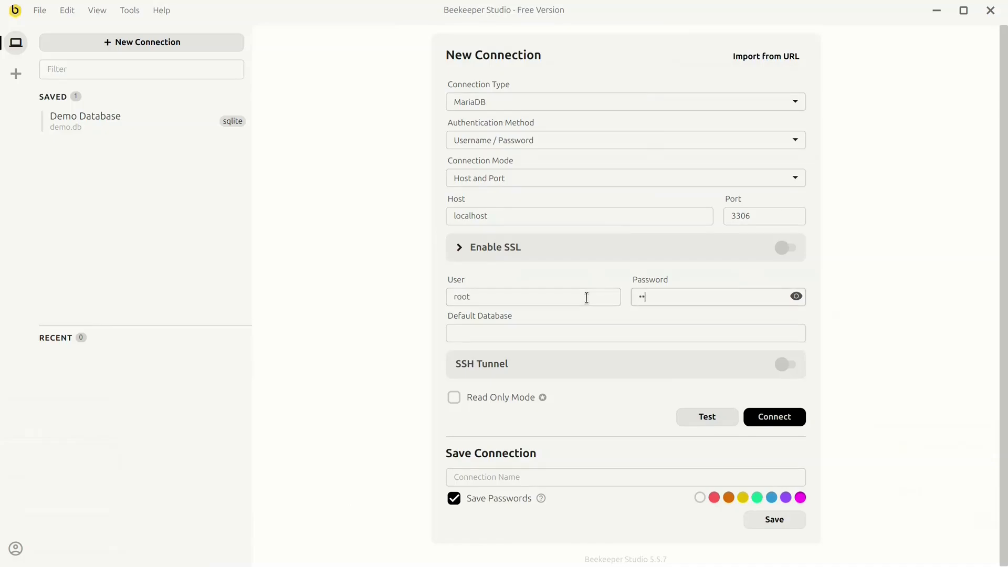
{"action": "type", "text": "otroot"}
{"action": "type", "text": "gurum"}
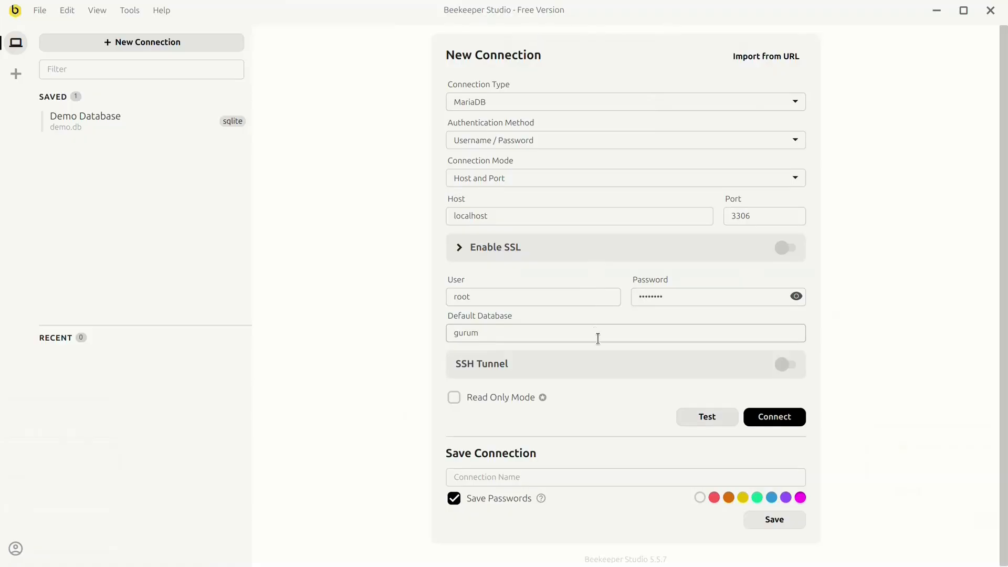
{"action": "left_click", "coordinate": [670, 478]}
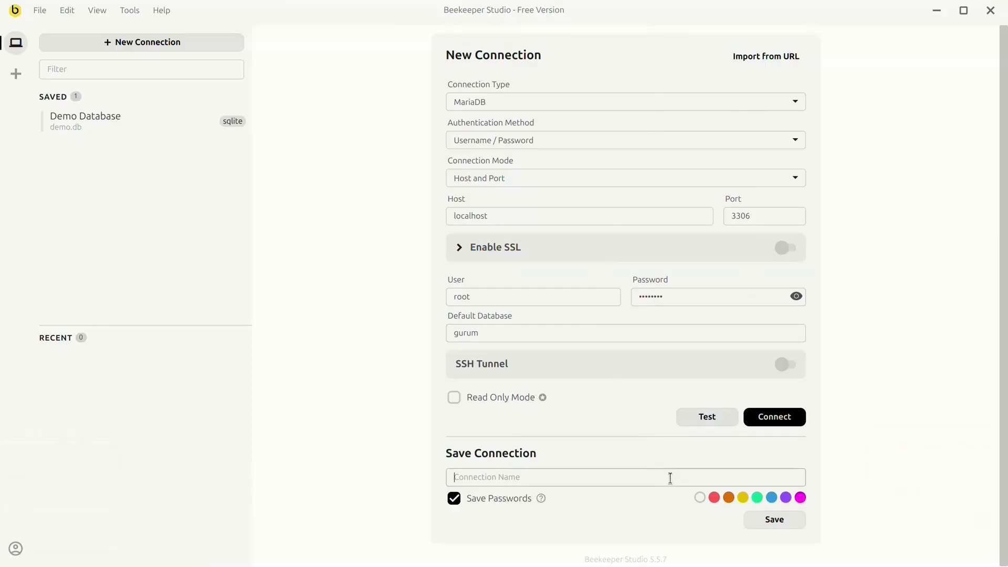
{"action": "type", "text": "Maria"}
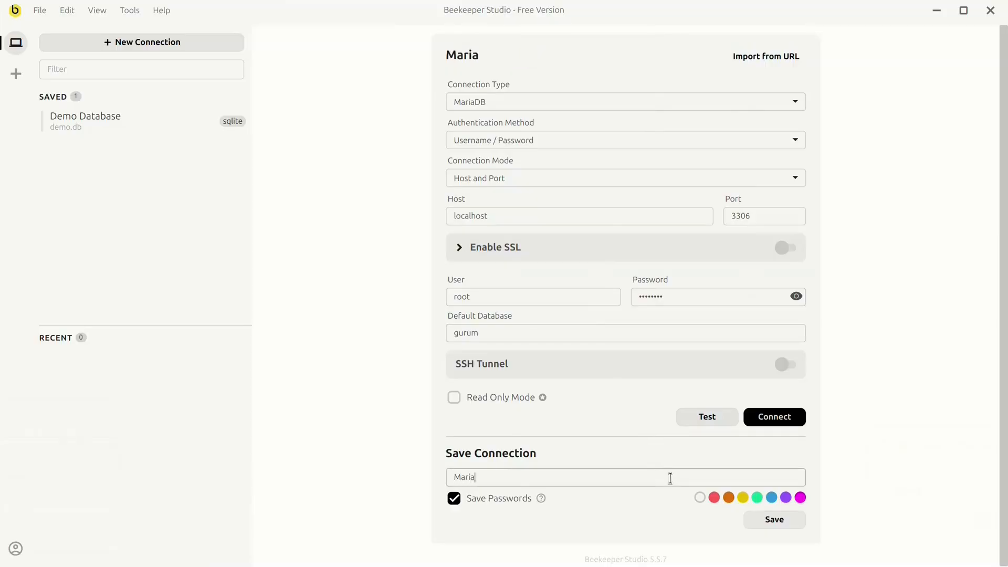
{"action": "type", "text": "DB-local"}
{"action": "left_click", "coordinate": [754, 518]}
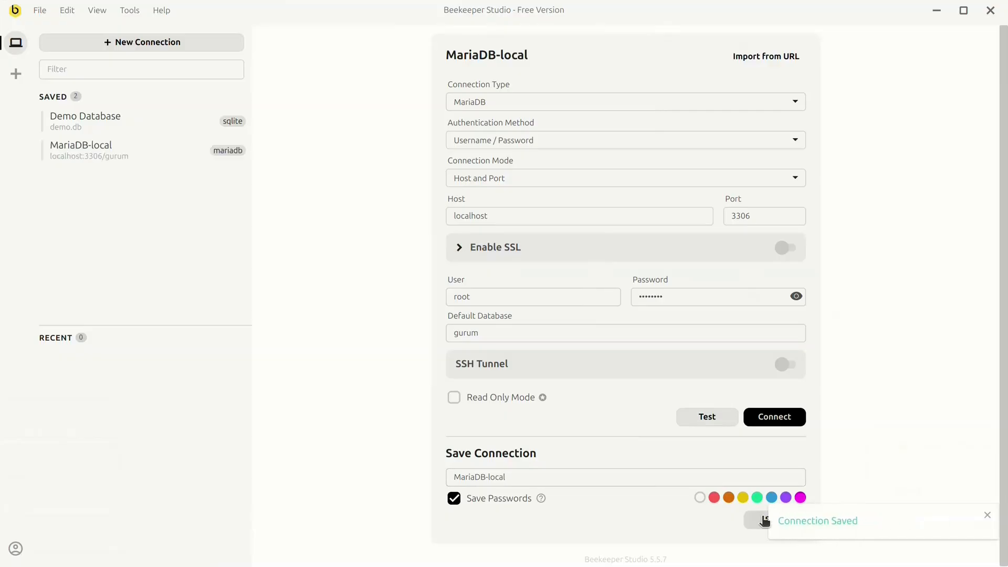
- Connect to localhost:3306/gurum and apply the Dark theme from View > Theme
{"action": "left_click", "coordinate": [768, 420]}
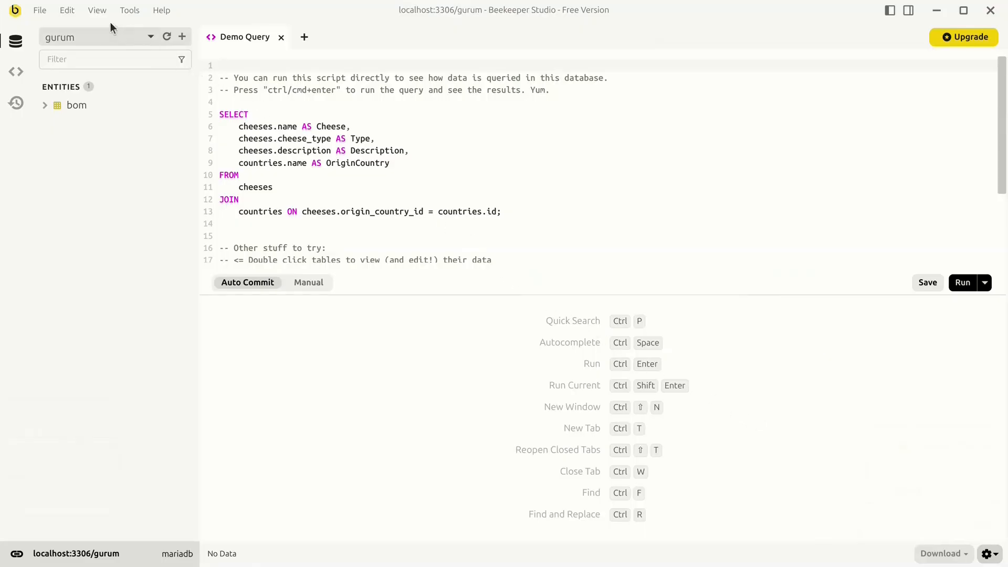
{"action": "left_click", "coordinate": [97, 11]}
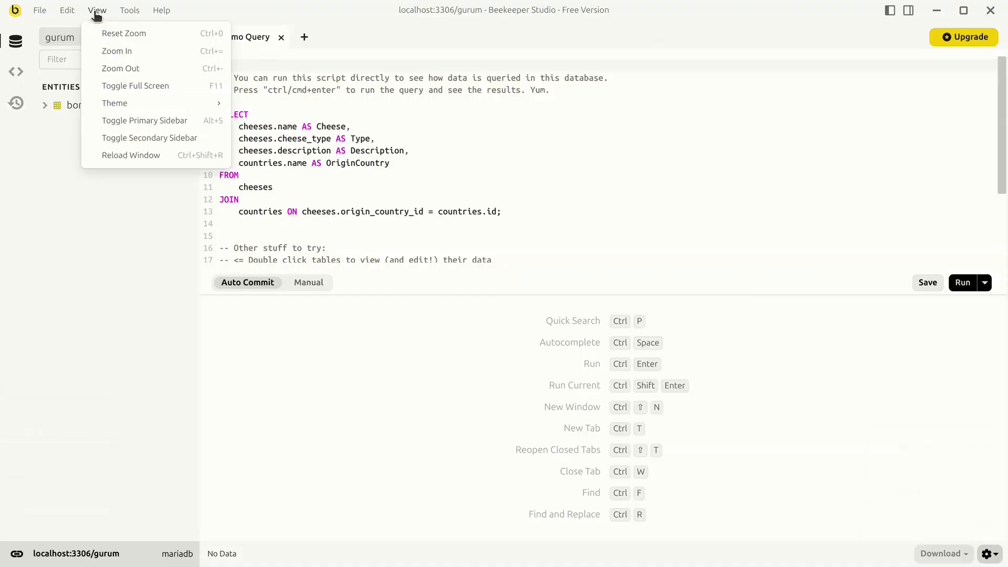
{"action": "mouse_move", "coordinate": [208, 103]}
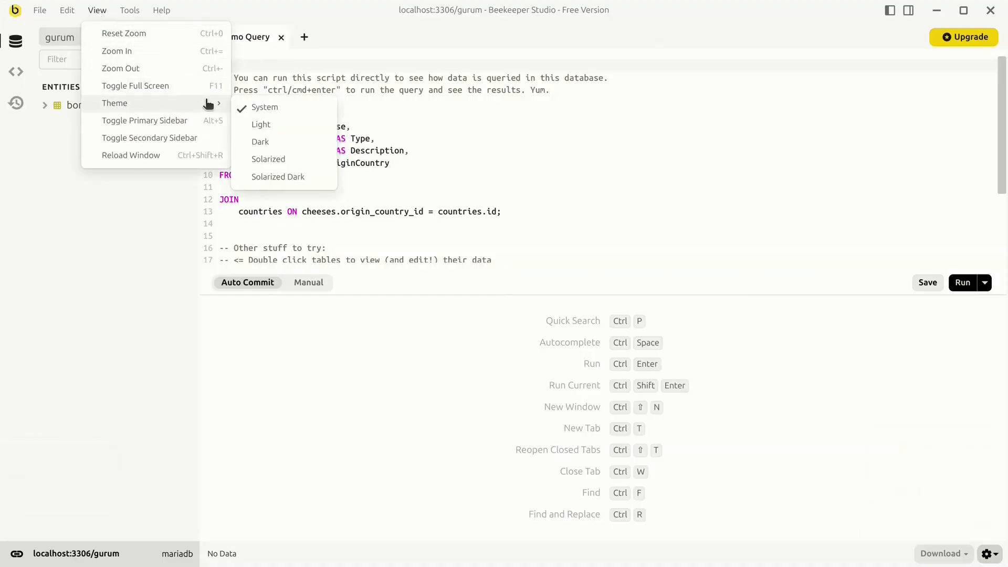
{"action": "left_click", "coordinate": [278, 142]}
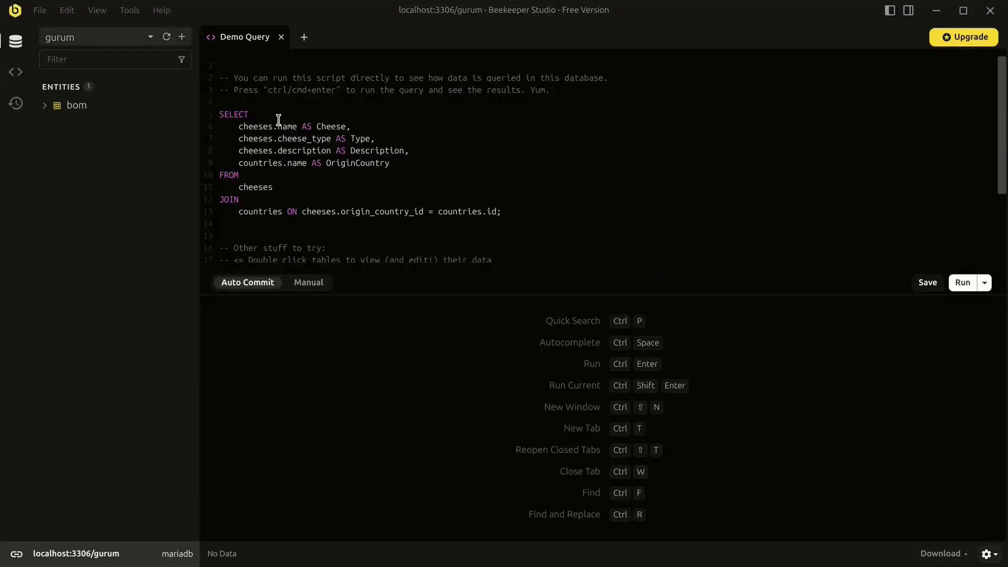
- Swap the Demo Query for an empty tab and import ~/dev/tasks/bom.sql as a saved query
{"action": "left_click", "coordinate": [282, 37]}
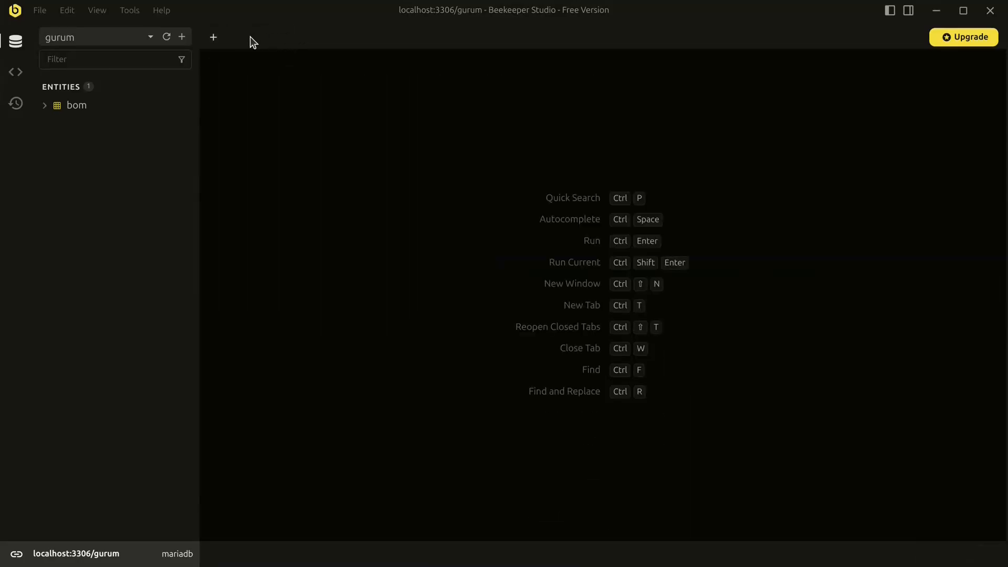
{"action": "left_click", "coordinate": [215, 38]}
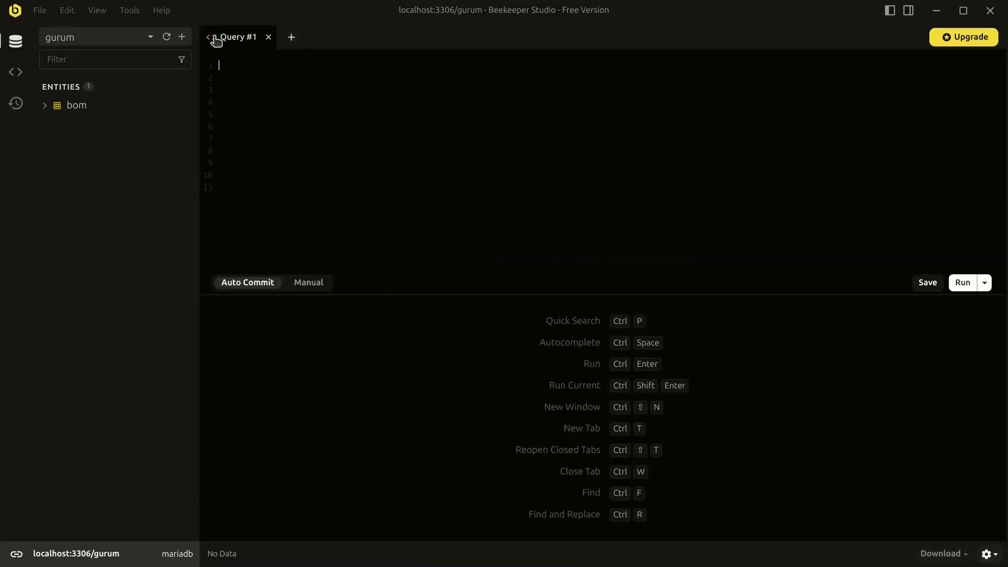
{"action": "left_click", "coordinate": [40, 11]}
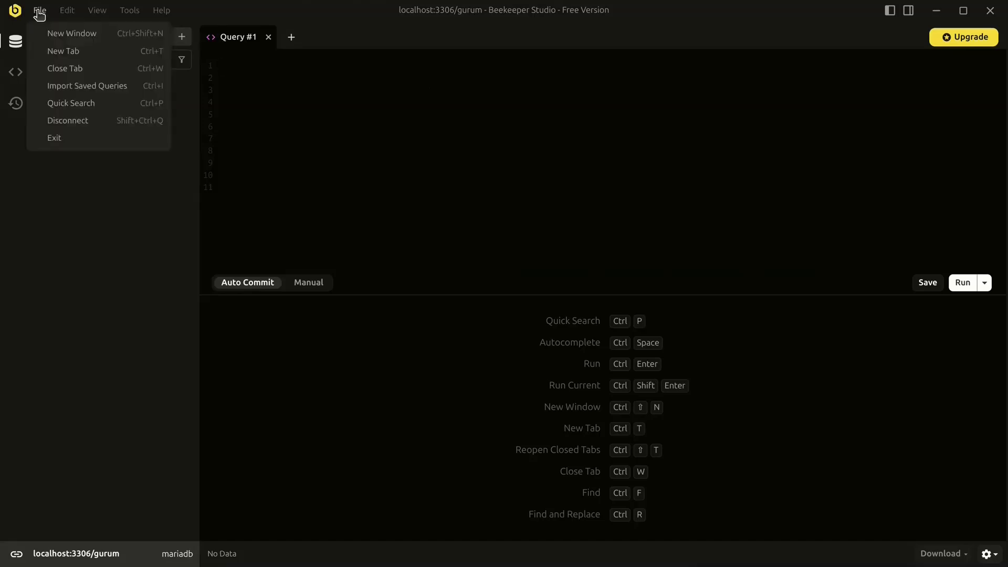
{"action": "left_click", "coordinate": [120, 87]}
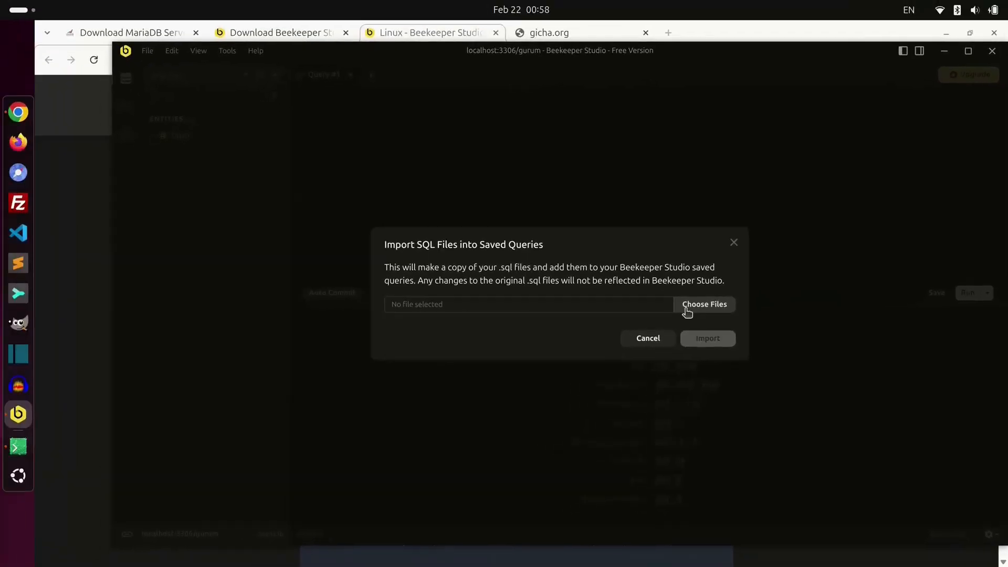
{"action": "left_click", "coordinate": [687, 310]}
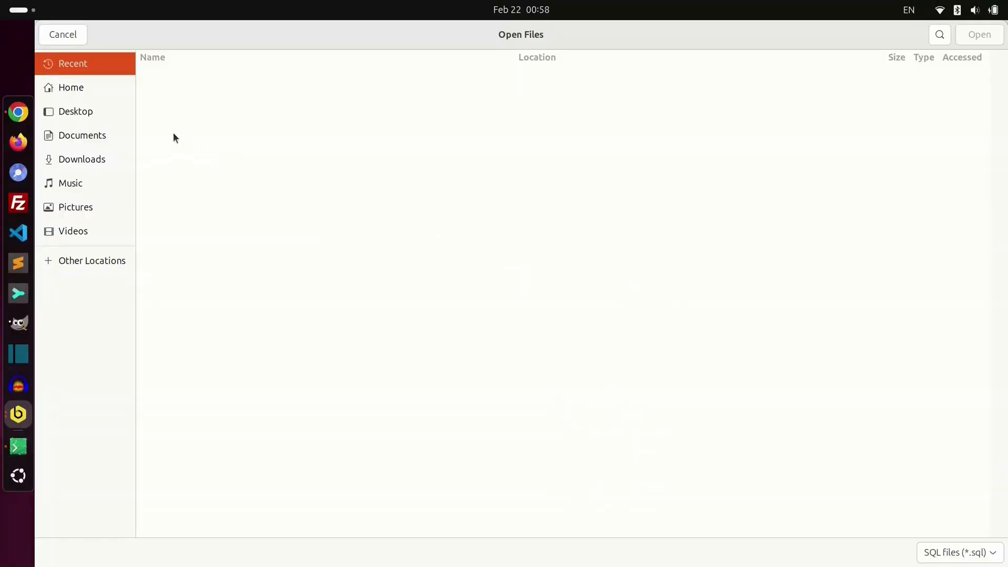
{"action": "left_click", "coordinate": [84, 86]}
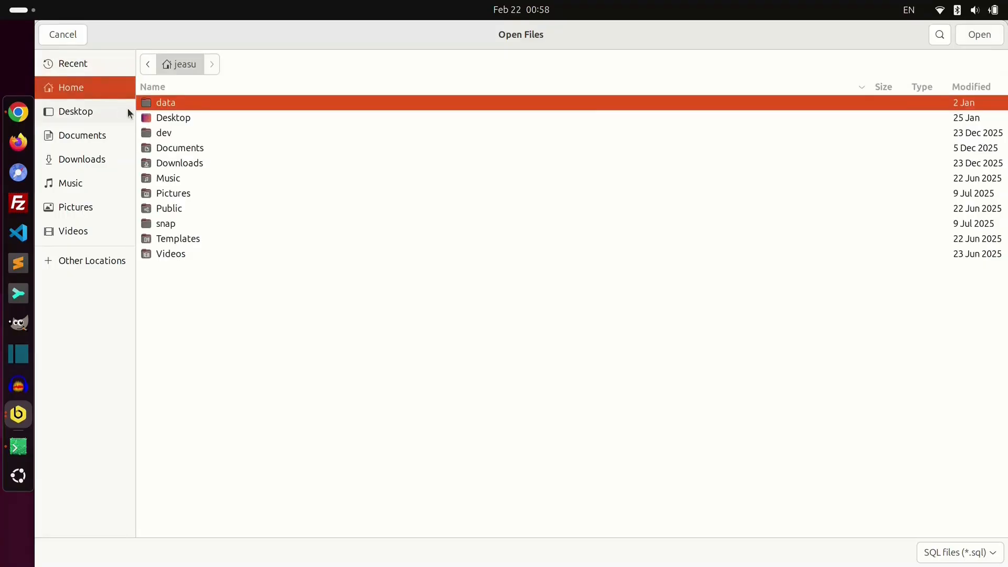
{"action": "double_click", "coordinate": [190, 132]}
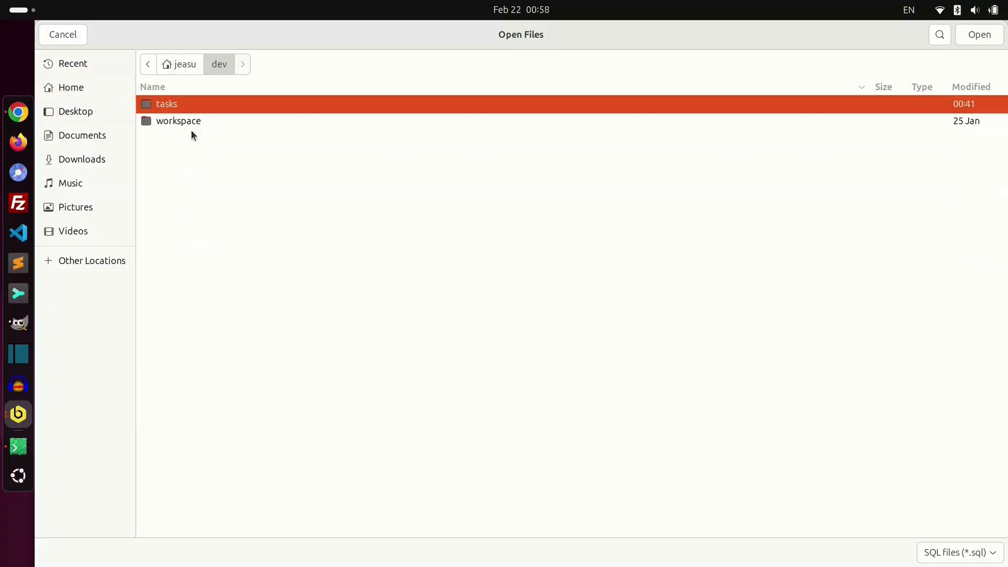
{"action": "double_click", "coordinate": [237, 104]}
{"action": "double_click", "coordinate": [237, 103]}
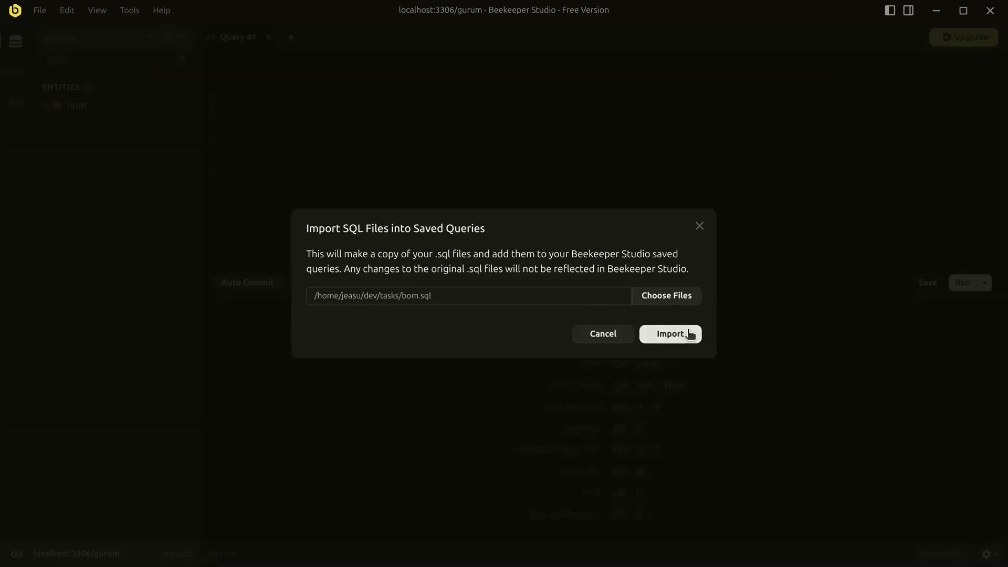
{"action": "left_click", "coordinate": [671, 334]}
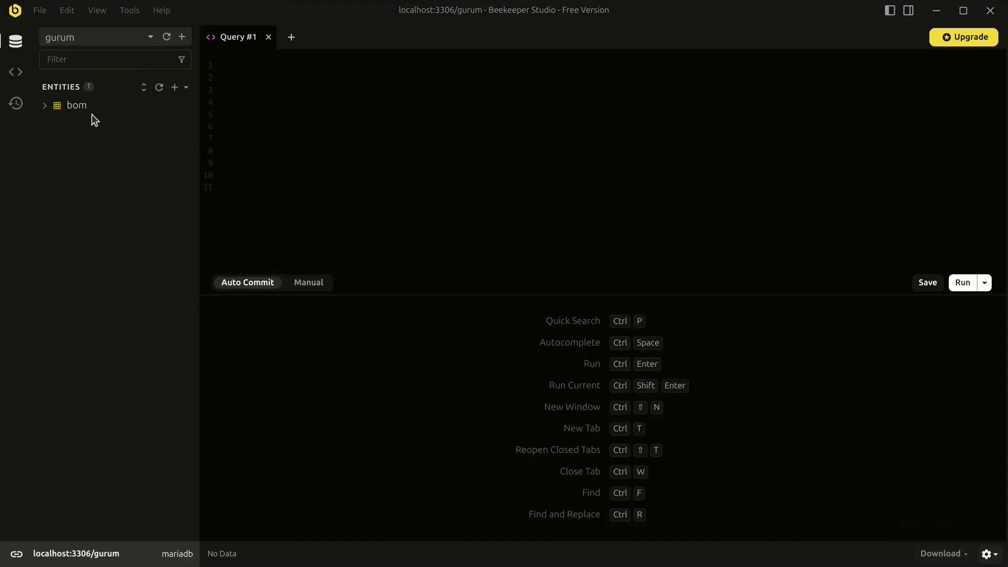
- Open the saved bom query and run both statements, inserting the Ladder back chair row
{"action": "left_click", "coordinate": [16, 73]}
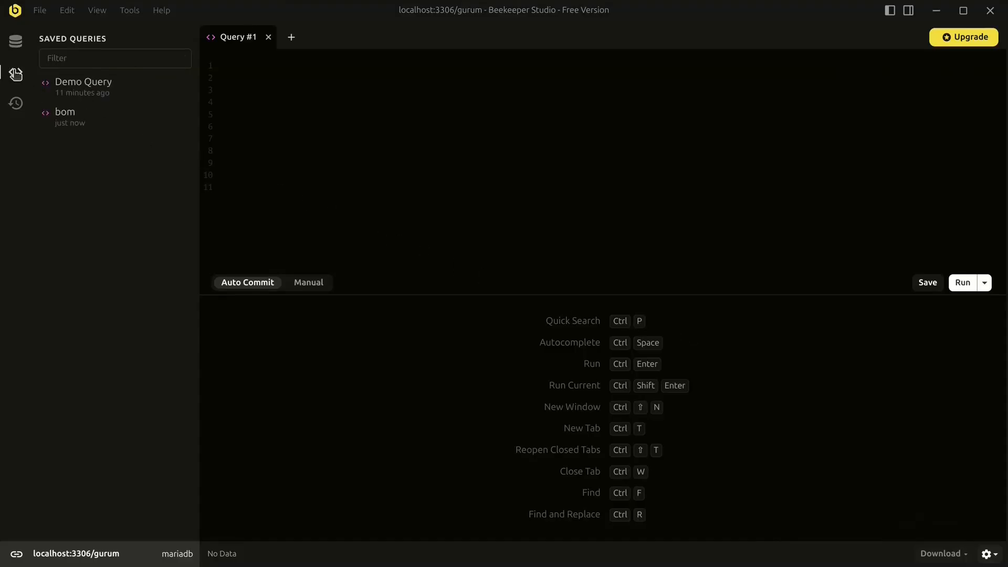
{"action": "left_click", "coordinate": [87, 118]}
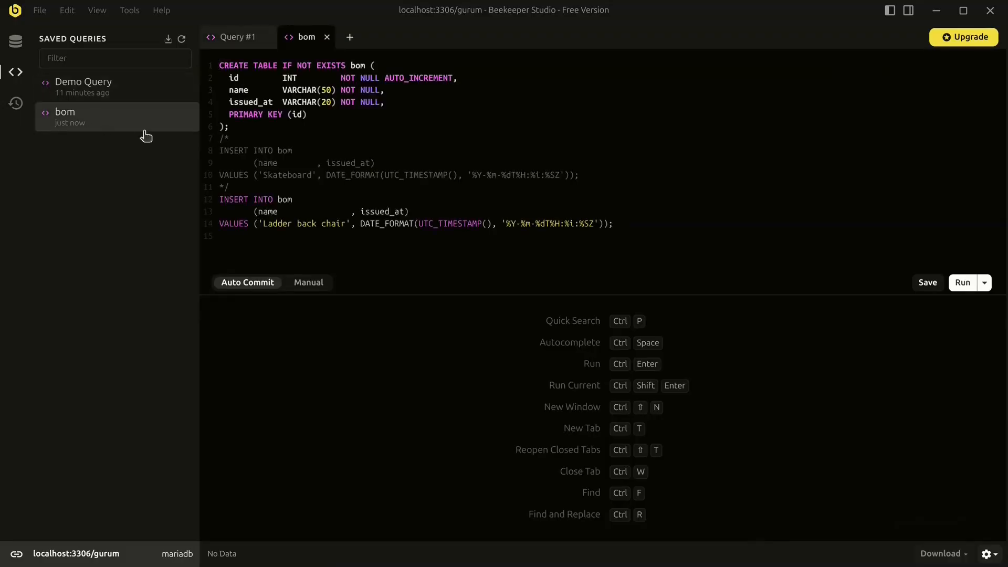
{"action": "left_click", "coordinate": [964, 283]}
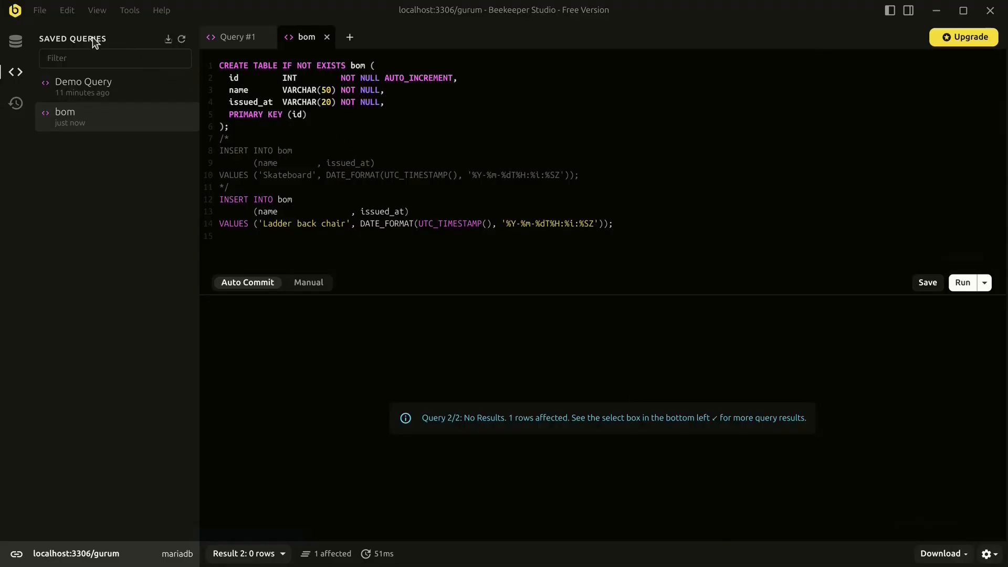
{"action": "left_click", "coordinate": [41, 12]}
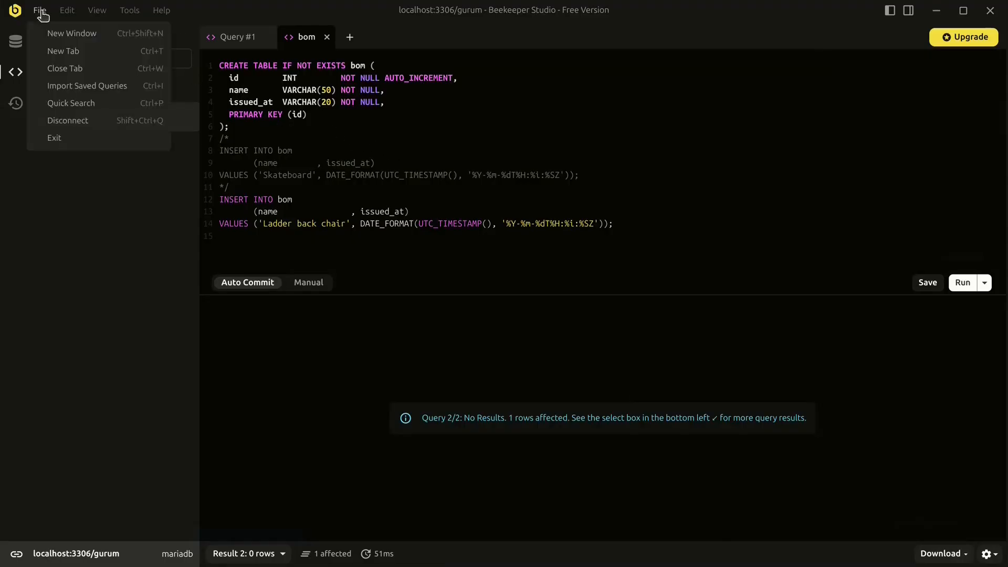
- Import bom_datas.sql from the tasks folder as a saved query
{"action": "left_click", "coordinate": [114, 88]}
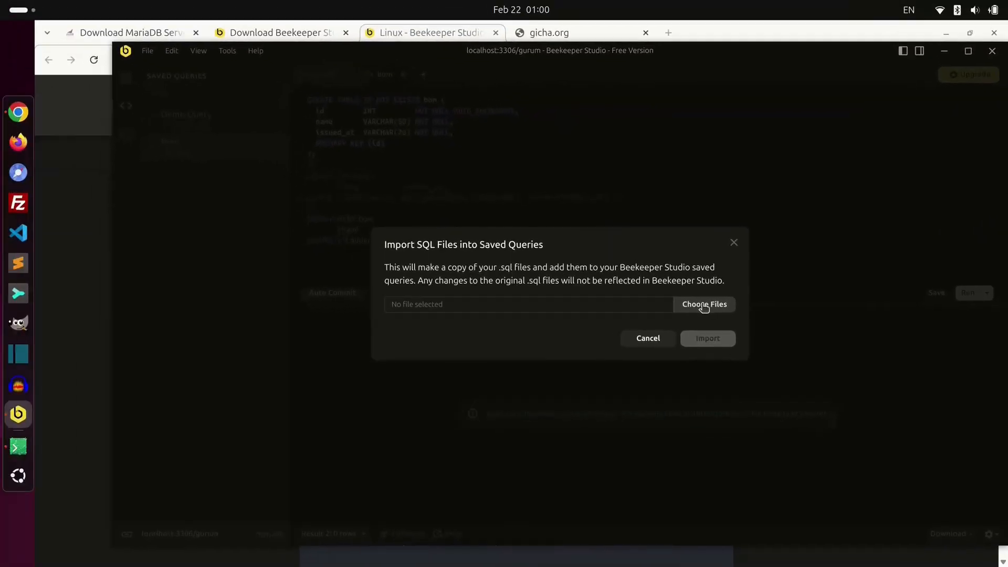
{"action": "left_click", "coordinate": [705, 305]}
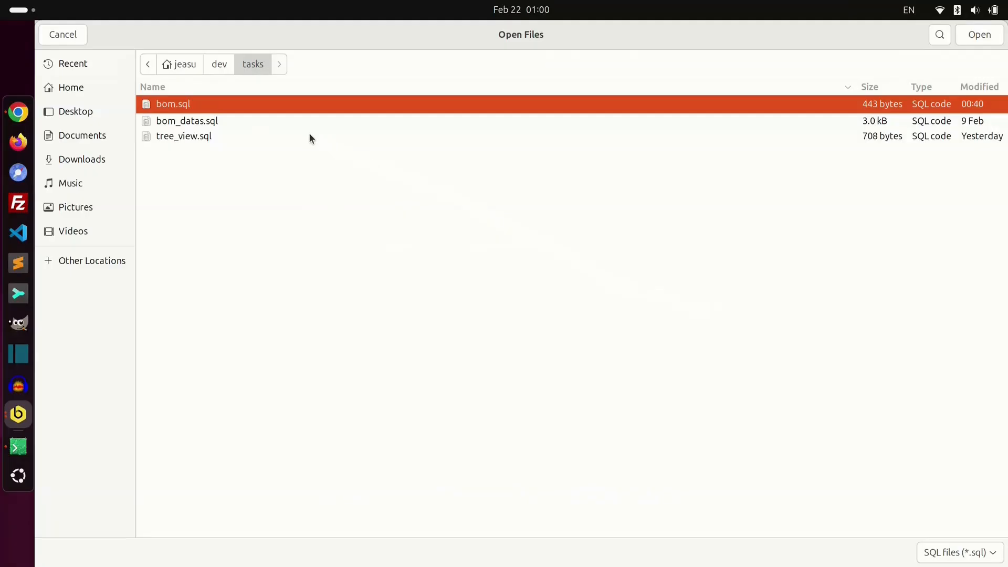
{"action": "left_click", "coordinate": [273, 121]}
{"action": "key", "text": "Return"}
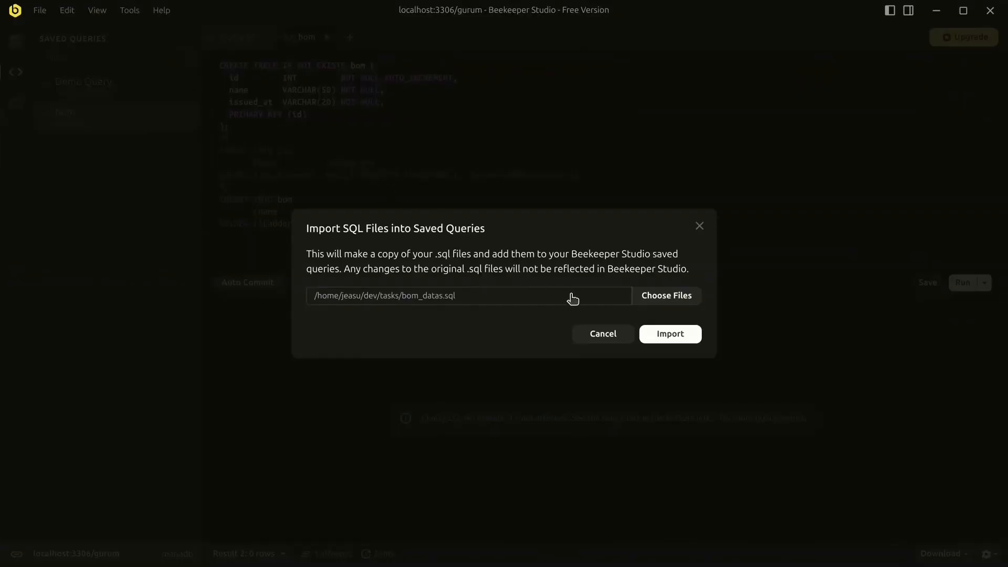
{"action": "left_click", "coordinate": [671, 334]}
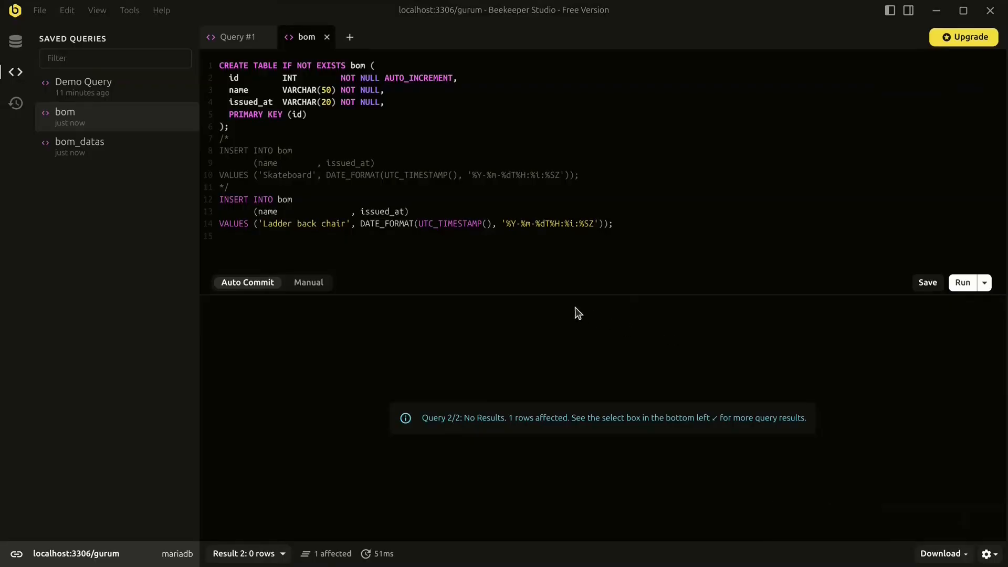
- Run the bom_datas script, then list the gurum tables to confirm bom_datas beside bom
{"action": "left_click", "coordinate": [140, 147]}
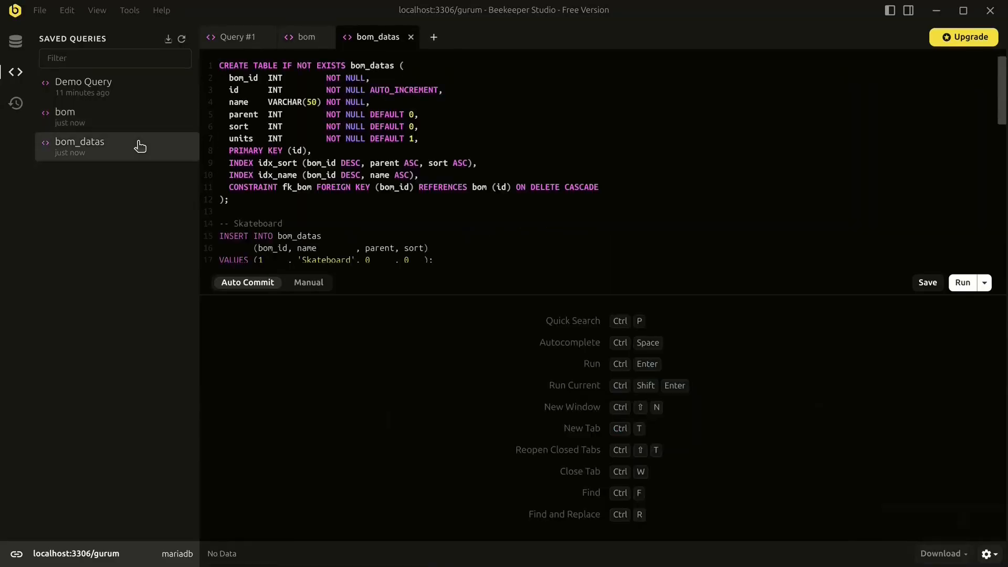
{"action": "key", "text": "ctrl+Return"}
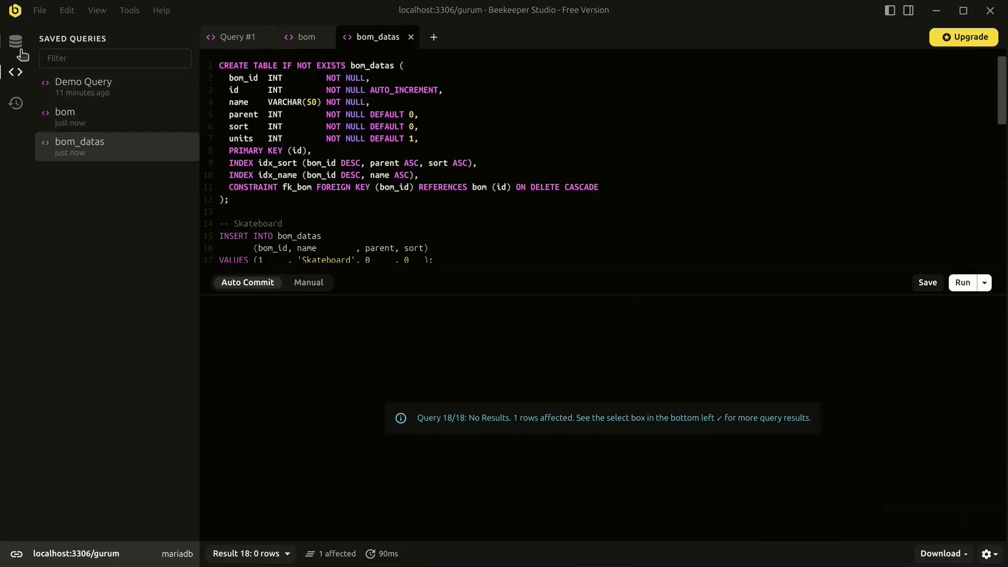
{"action": "left_click", "coordinate": [16, 46]}
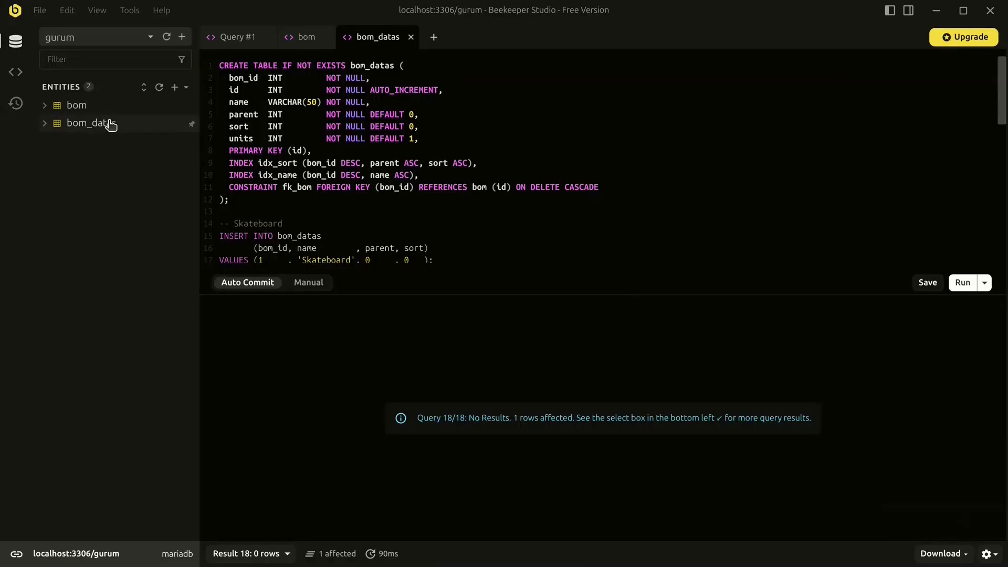
{"action": "right_click", "coordinate": [121, 133]}
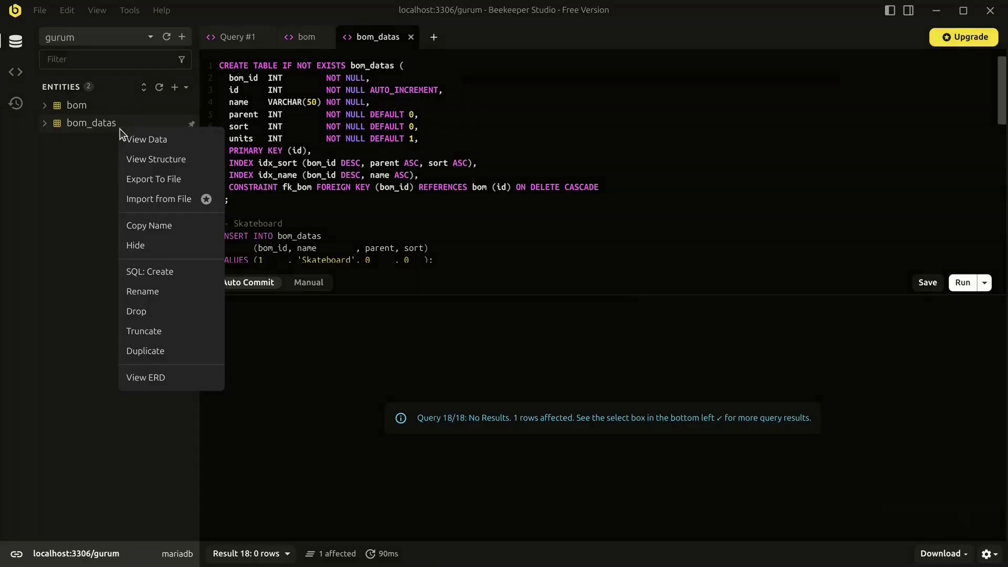
{"action": "key", "text": "Escape"}
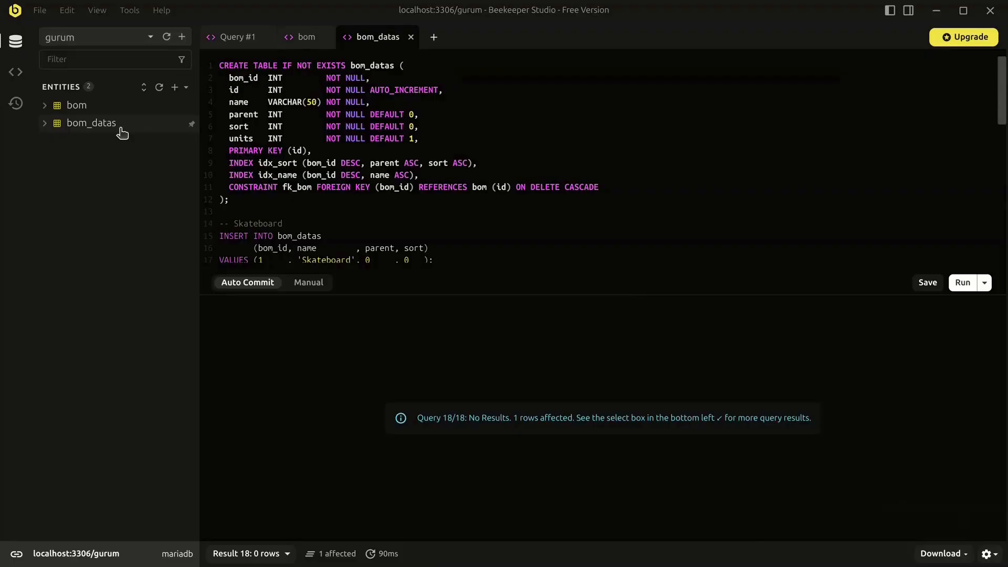
- Run 'select * from bom_datas;' in Query #1, returning 17 rows starting with Skateboard
{"action": "left_click", "coordinate": [92, 123]}
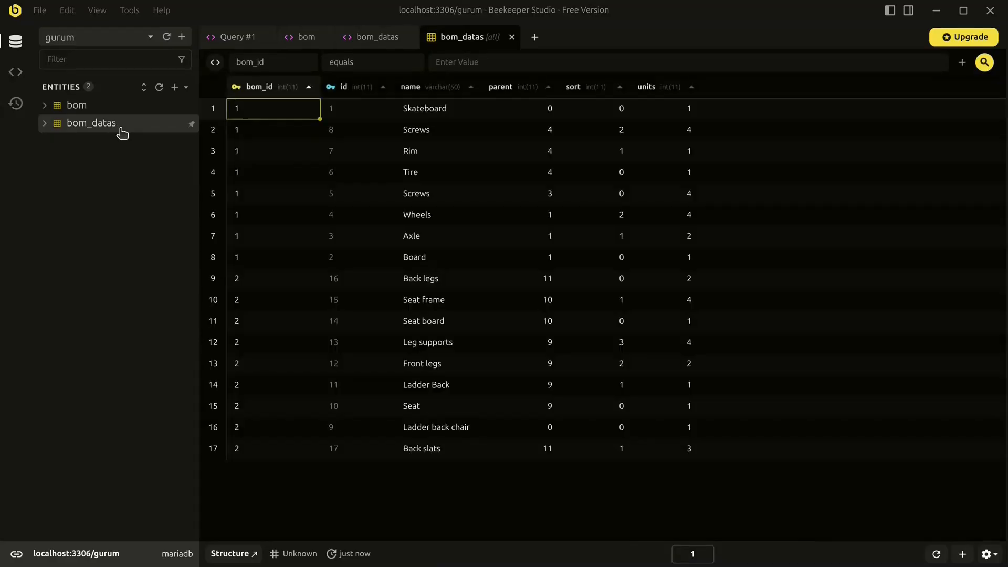
{"action": "key", "text": "ctrl+Page_Down"}
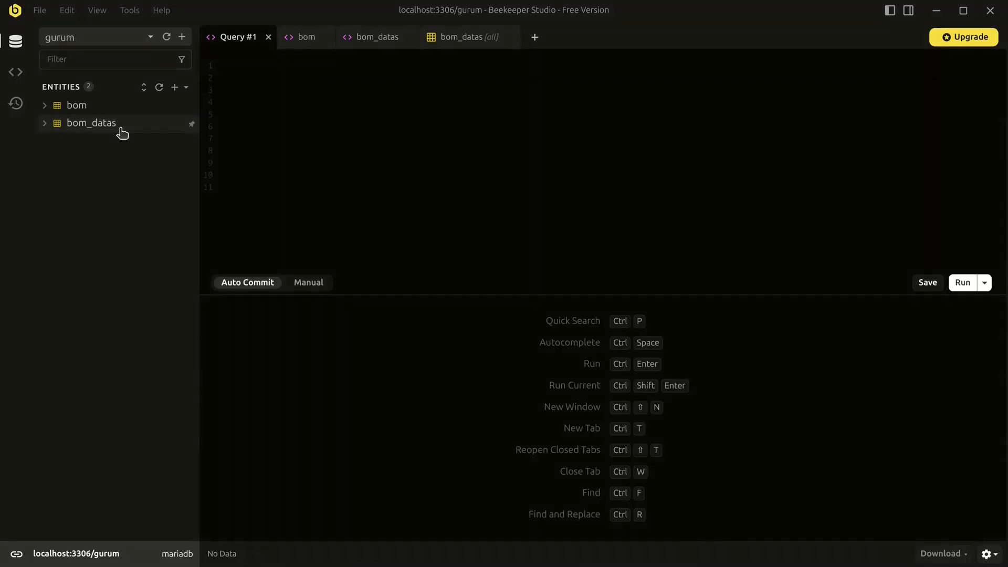
{"action": "type", "text": "select * F"}
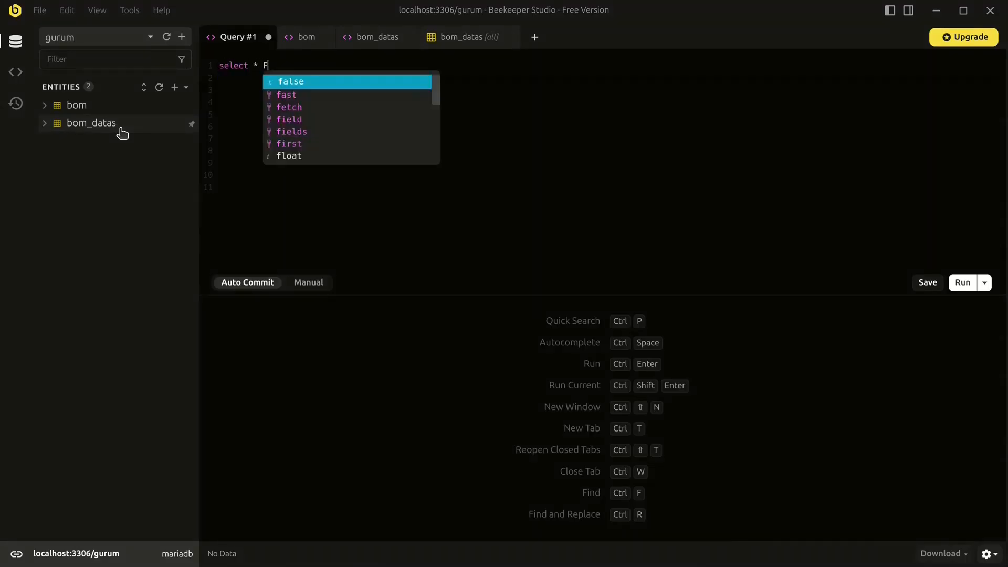
{"action": "type", "text": "RO"}
{"action": "key", "text": "Return"}
{"action": "type", "text": "b"}
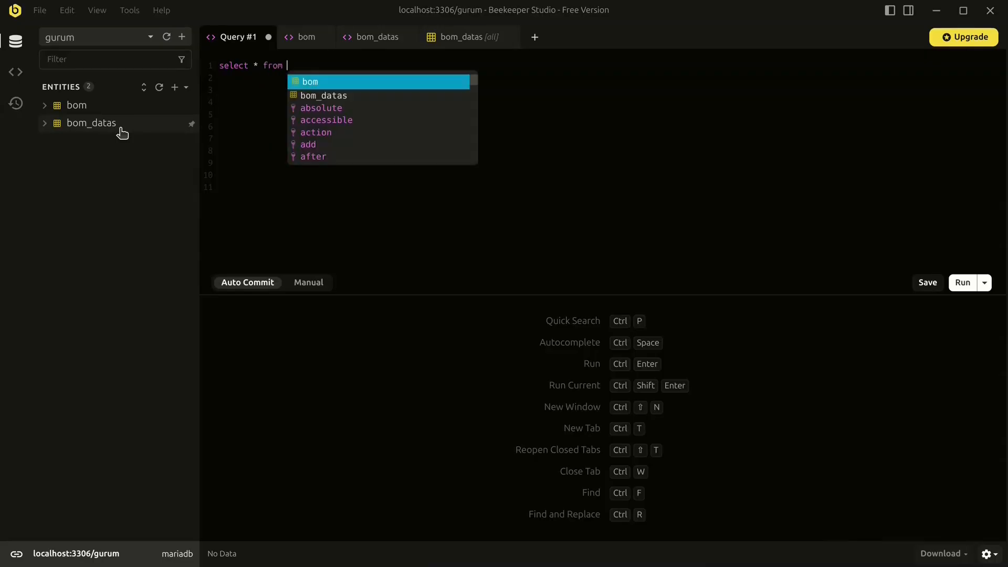
{"action": "type", "text": "om_"}
{"action": "key", "text": "Return"}
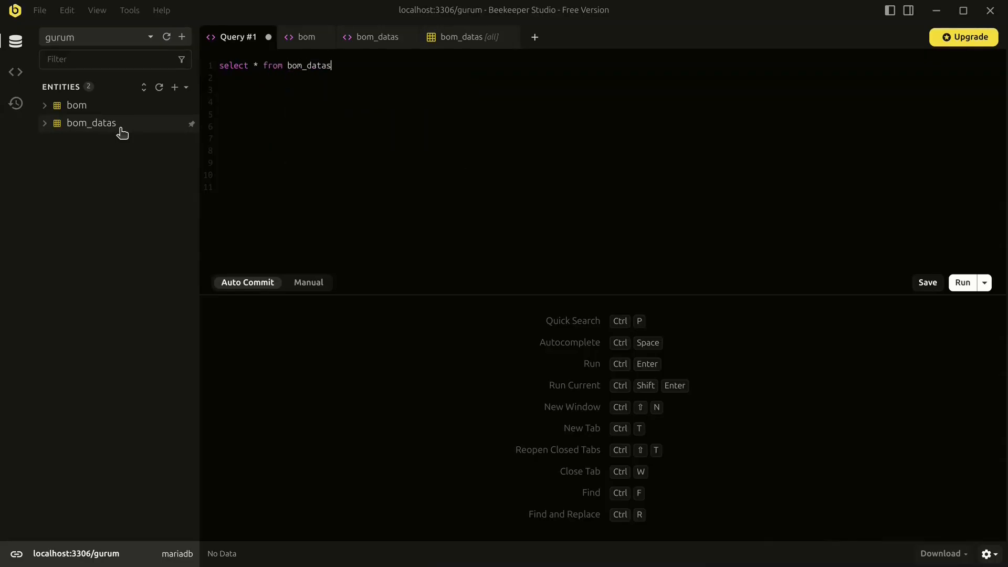
{"action": "type", "text": ";"}
{"action": "key", "text": "ctrl+Return"}
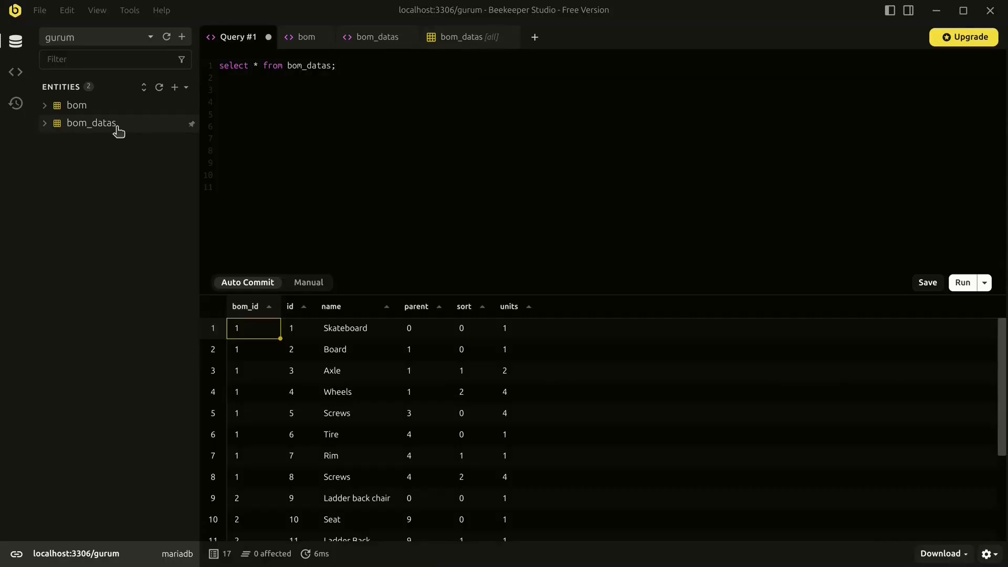
{"action": "left_click", "coordinate": [39, 11]}
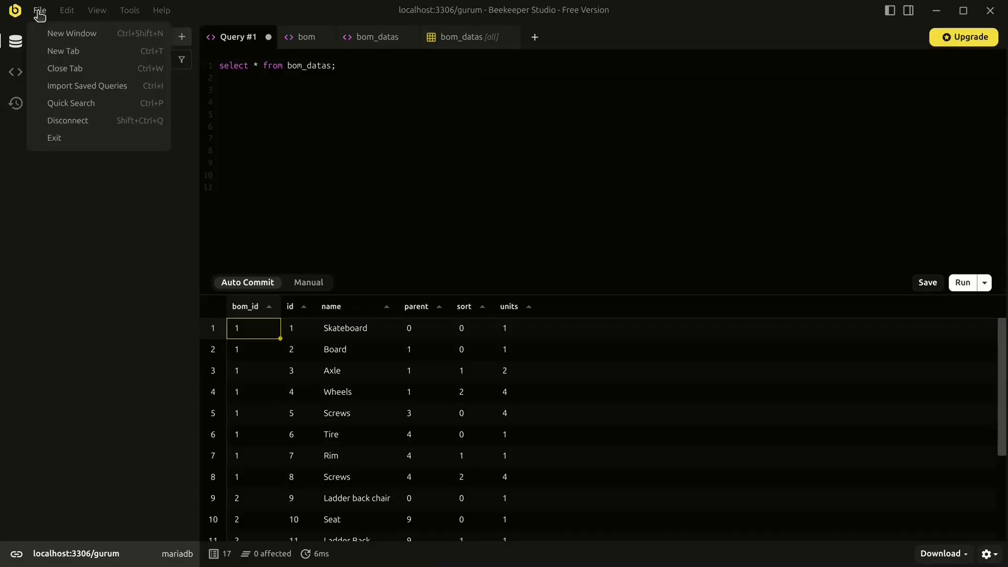
- Import tree_view.sql from the tasks folder as a saved query
{"action": "left_click", "coordinate": [104, 87]}
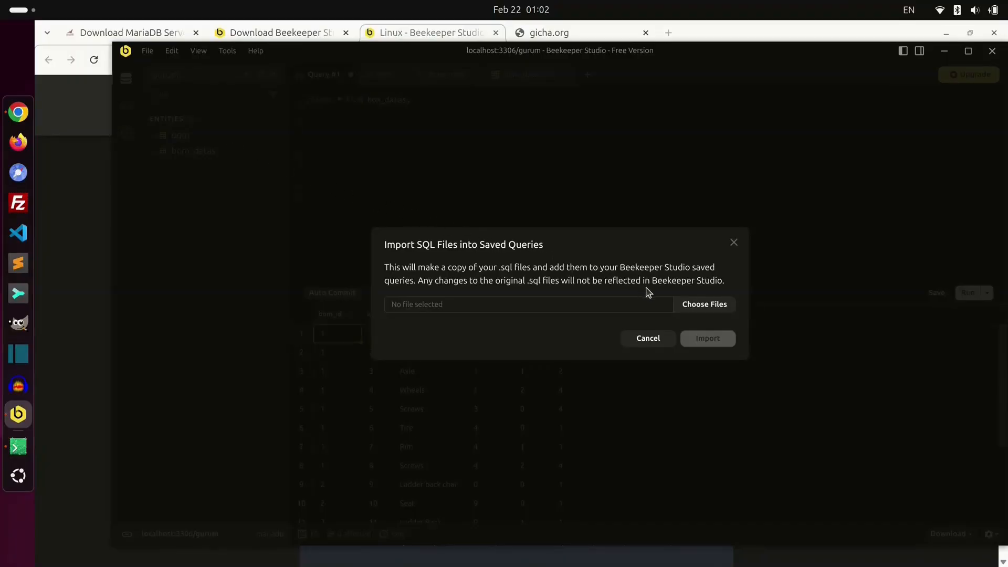
{"action": "left_click", "coordinate": [701, 303]}
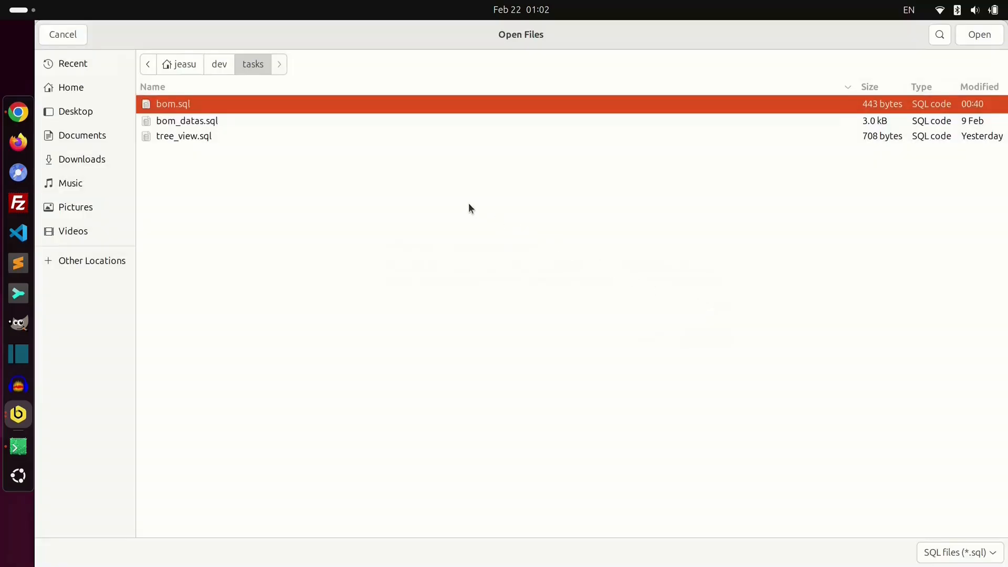
{"action": "left_click", "coordinate": [269, 138]}
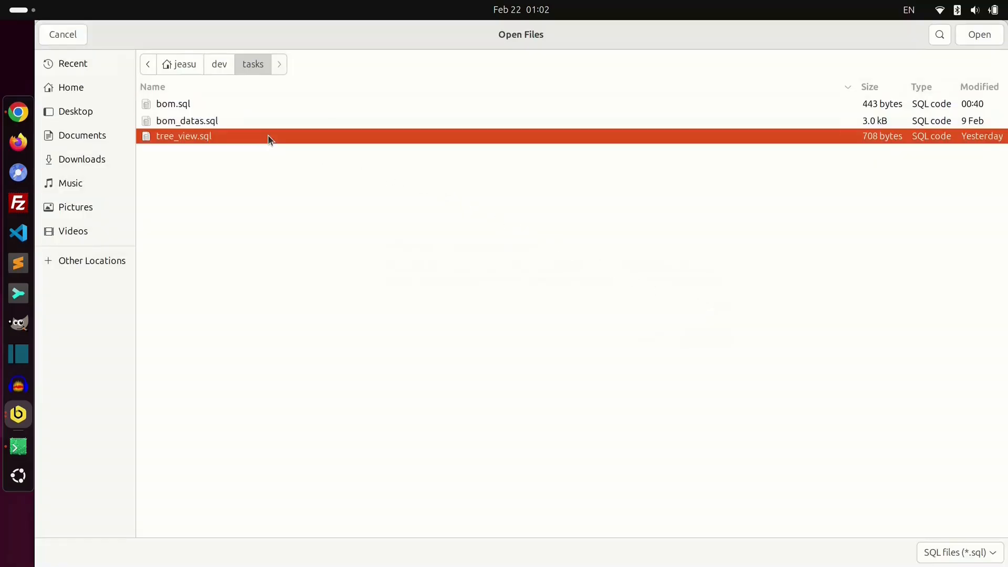
{"action": "key", "text": "Return"}
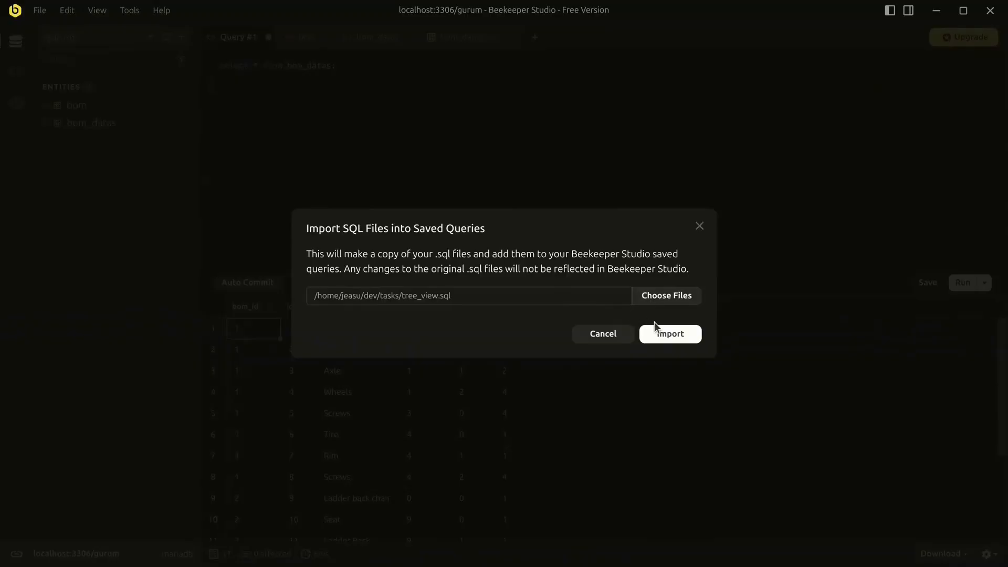
{"action": "left_click", "coordinate": [676, 332]}
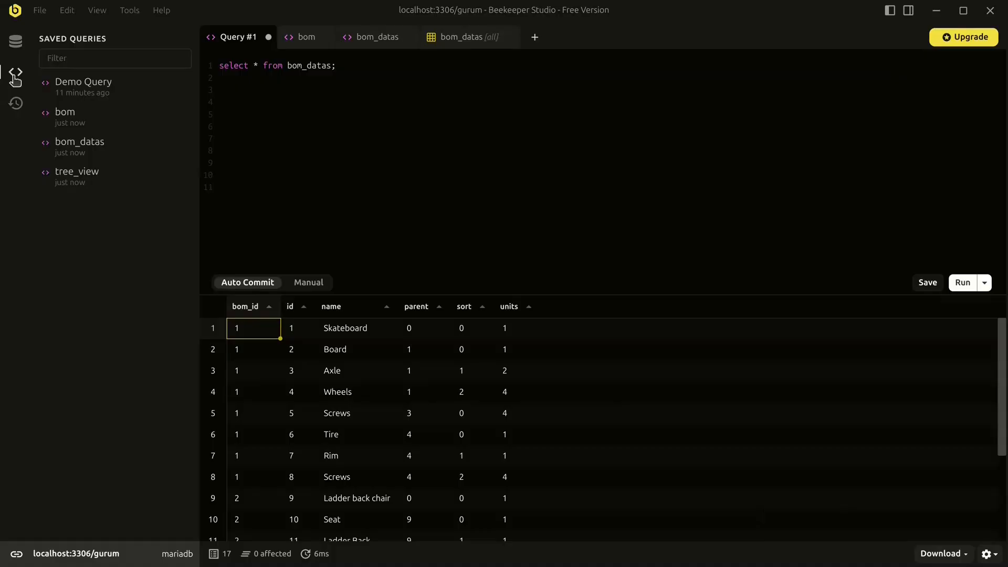
- Run the tree_view query, change its filter from bom_id = 1 to 2, and rerun
{"action": "left_click", "coordinate": [120, 179]}
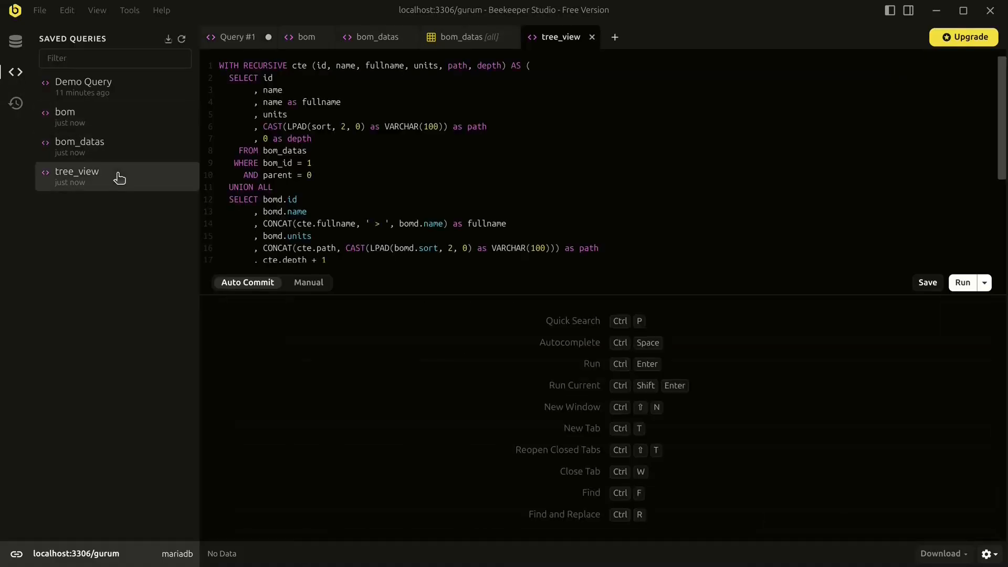
{"action": "key", "text": "ctrl+Return"}
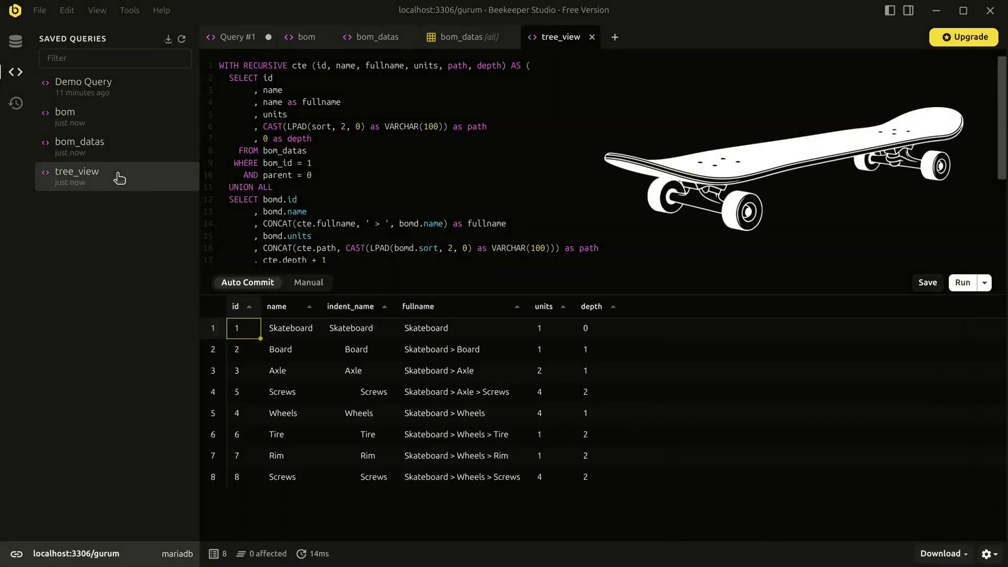
{"action": "key", "text": "Down"}
{"action": "key", "text": "Down"}
{"action": "key", "text": "Down"}
{"action": "key", "text": "Down"}
{"action": "key", "text": "Down"}
{"action": "key", "text": "Down"}
{"action": "key", "text": "Down"}
{"action": "key", "text": "Down"}
{"action": "key", "text": "End"}
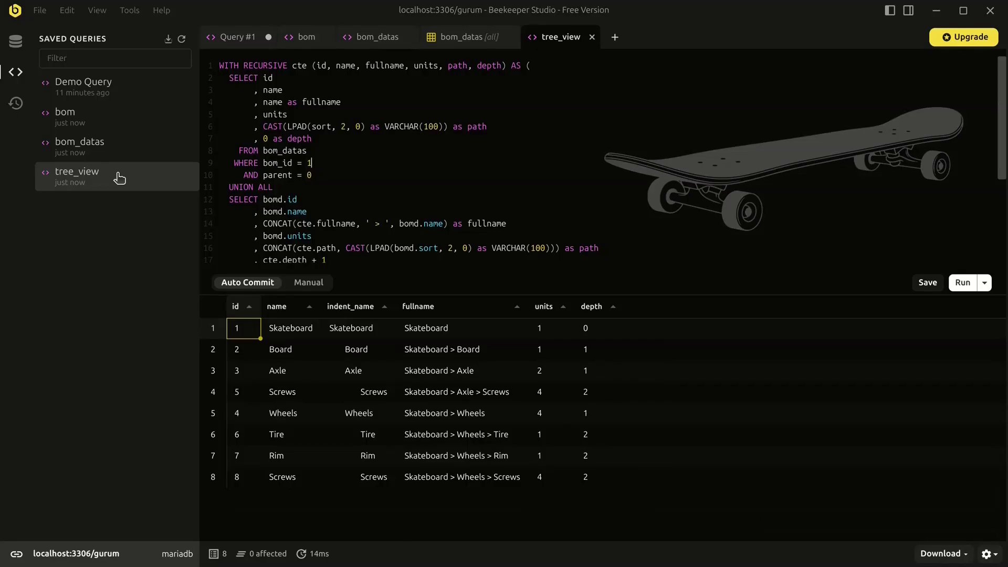
{"action": "key", "text": "BackSpace"}
{"action": "type", "text": "2"}
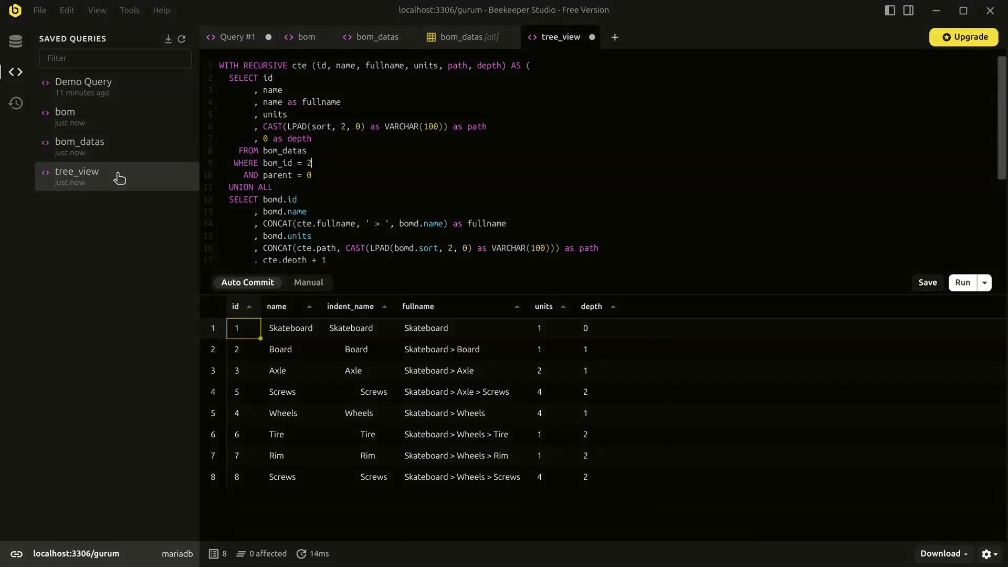
{"action": "key", "text": "ctrl+Return"}
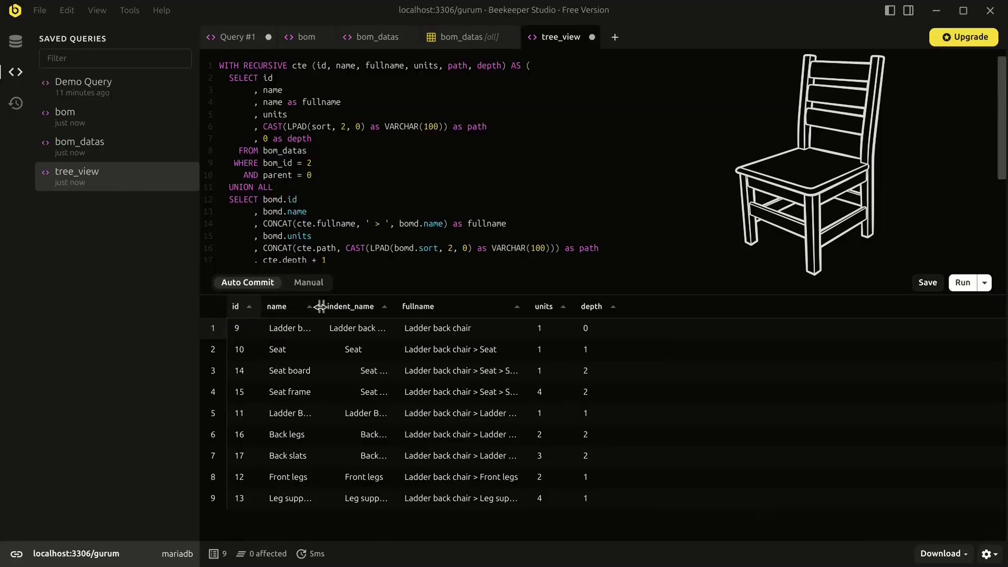
- Auto-fit the name, indent_name and fullname columns to show full part paths
{"action": "double_click", "coordinate": [320, 307]}
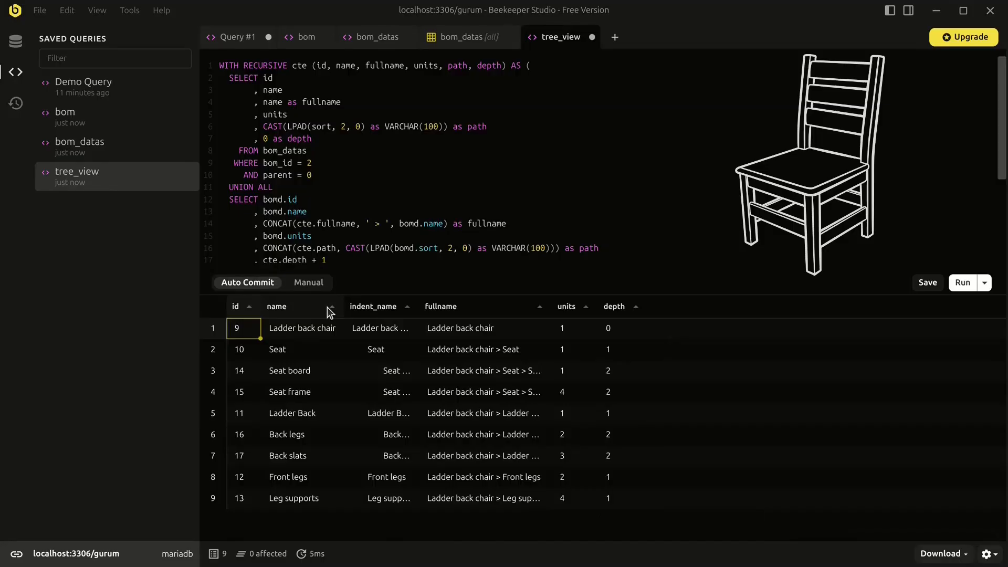
{"action": "double_click", "coordinate": [418, 307]}
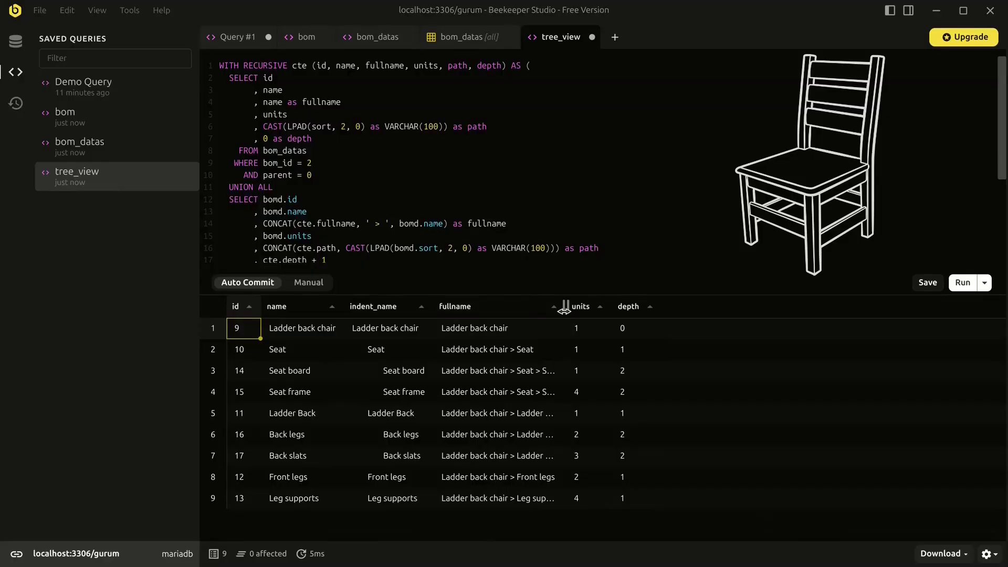
{"action": "double_click", "coordinate": [564, 308]}
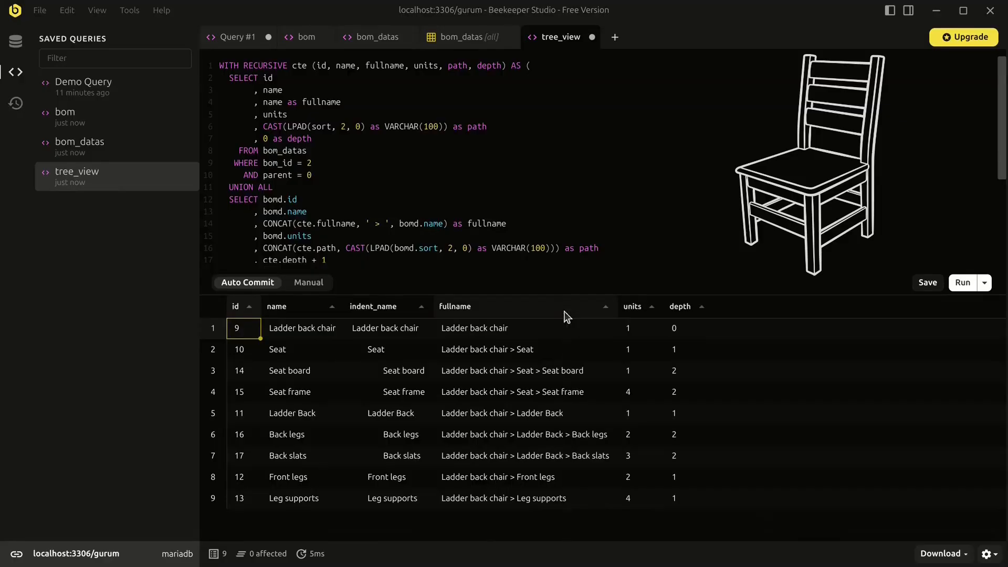